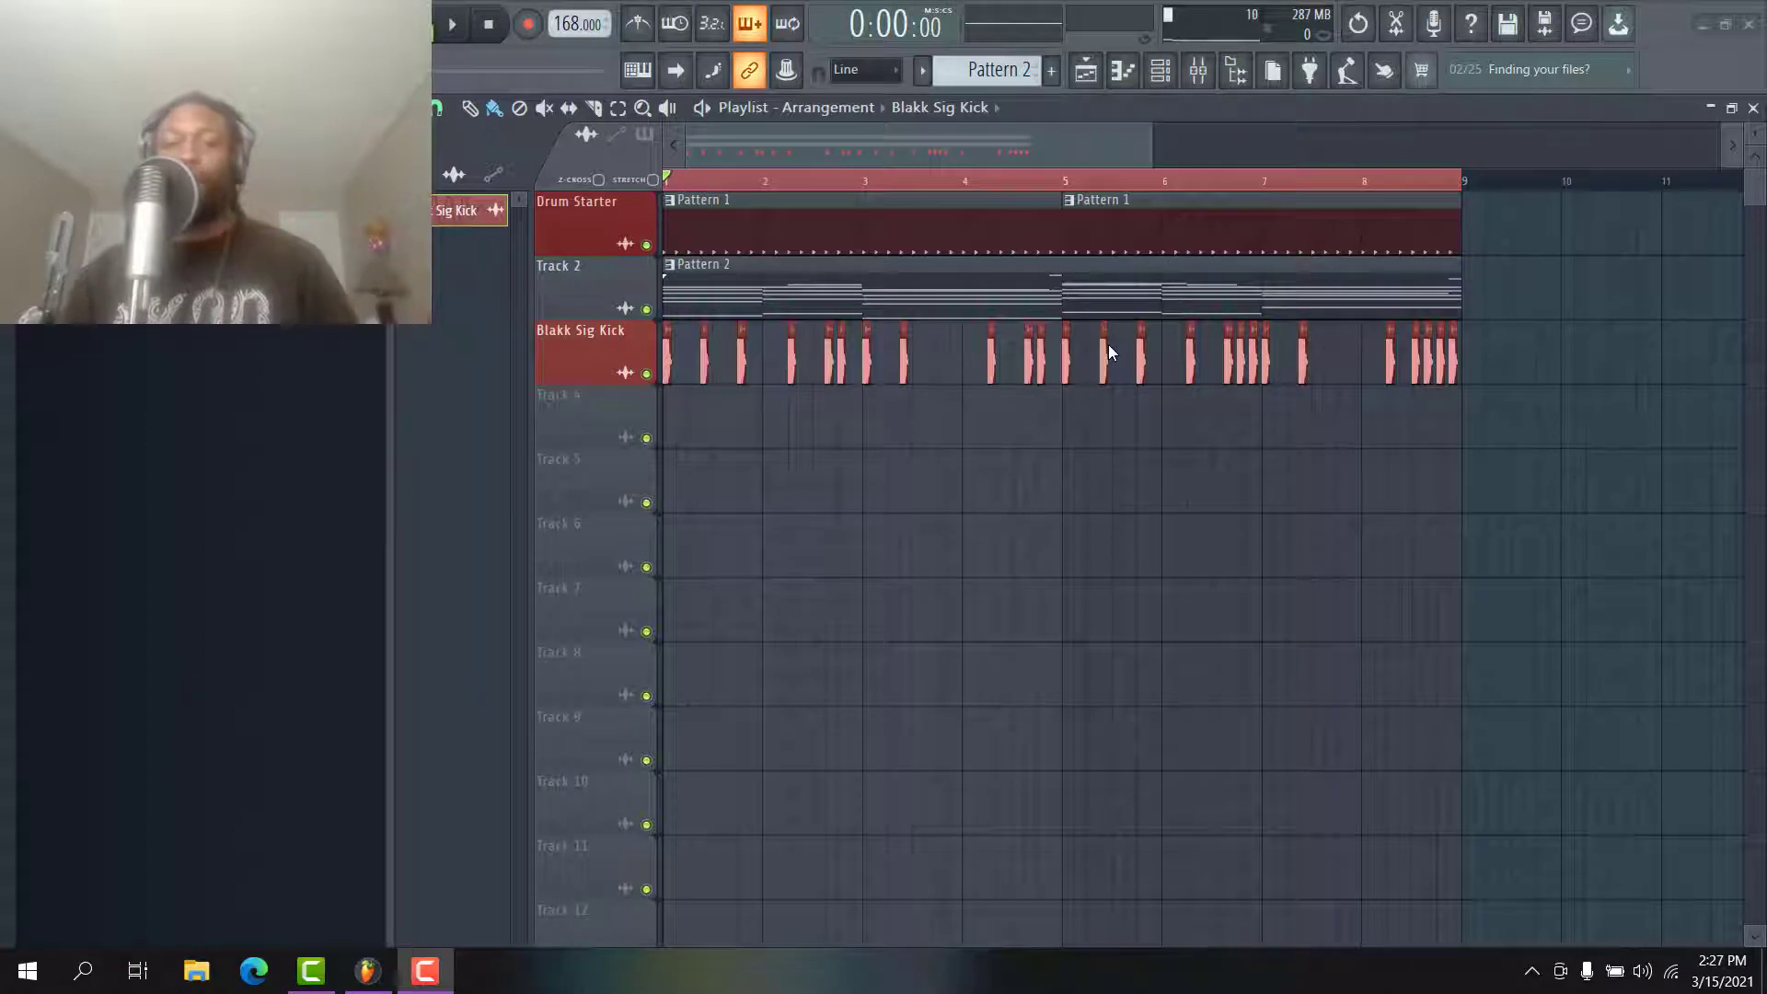
- Bring up the mixer and select the BlakkBeats Sig Kick track as the sidechain source
left_click(669, 355)
left_click(1199, 69)
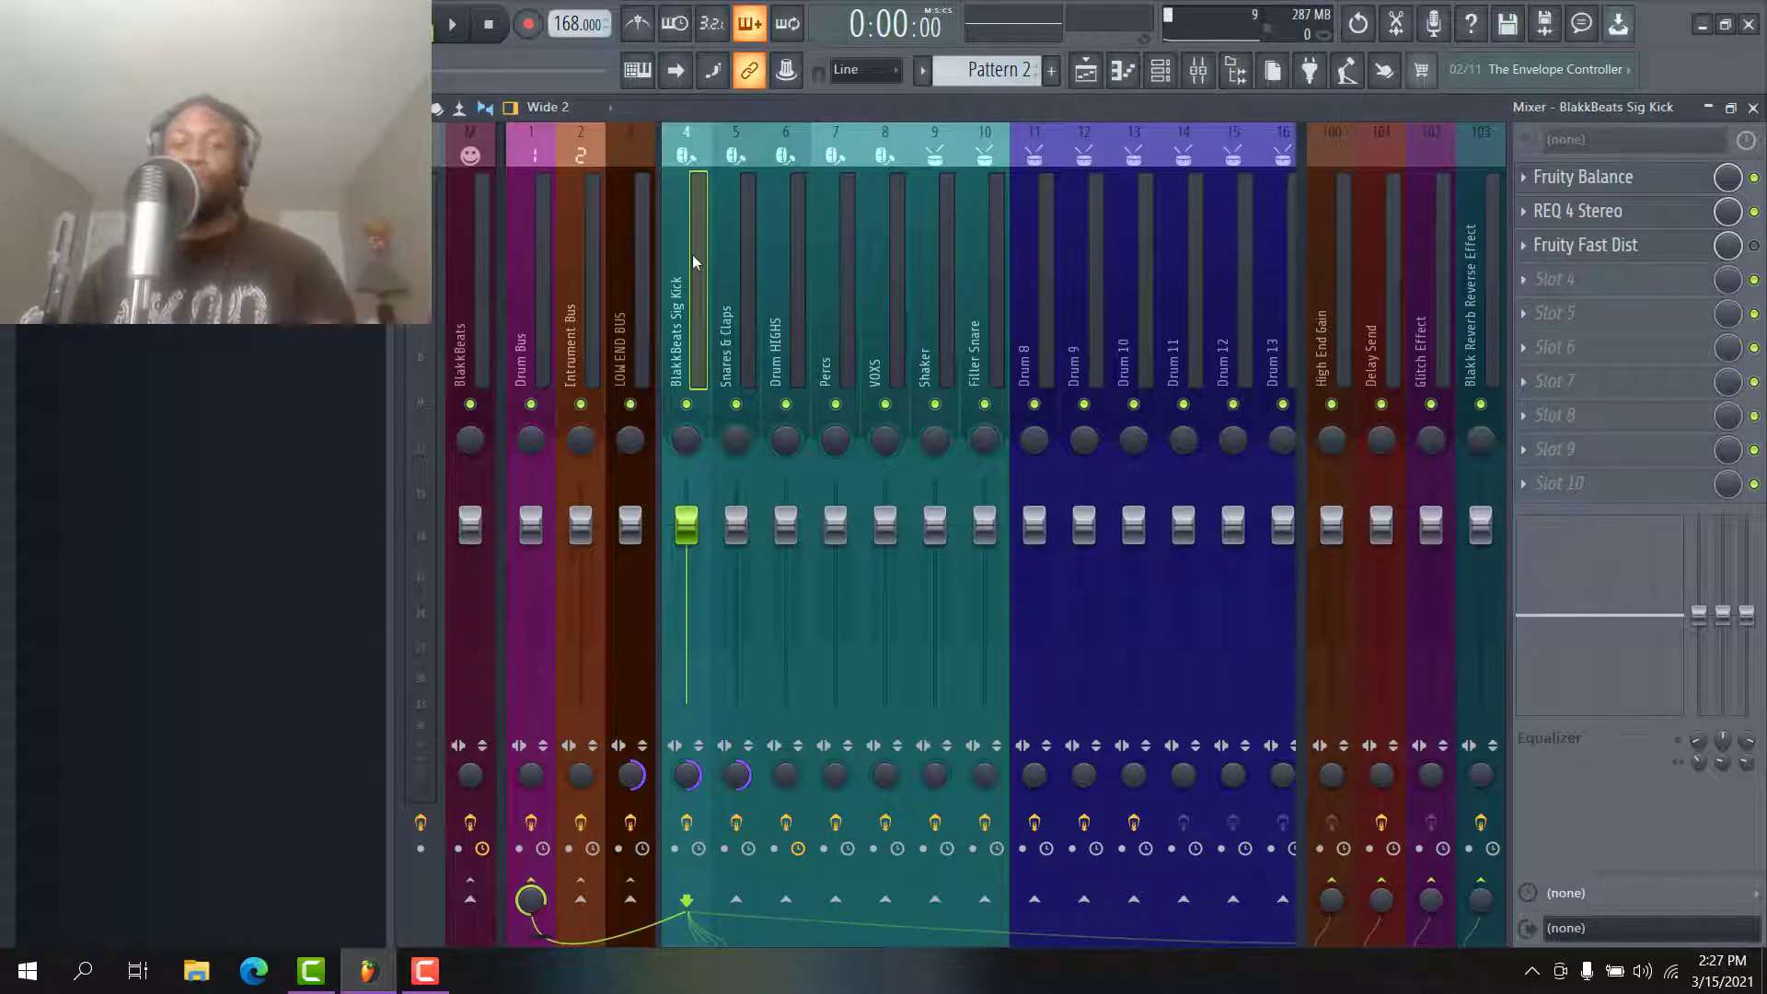
scroll(731, 281, "down", 5)
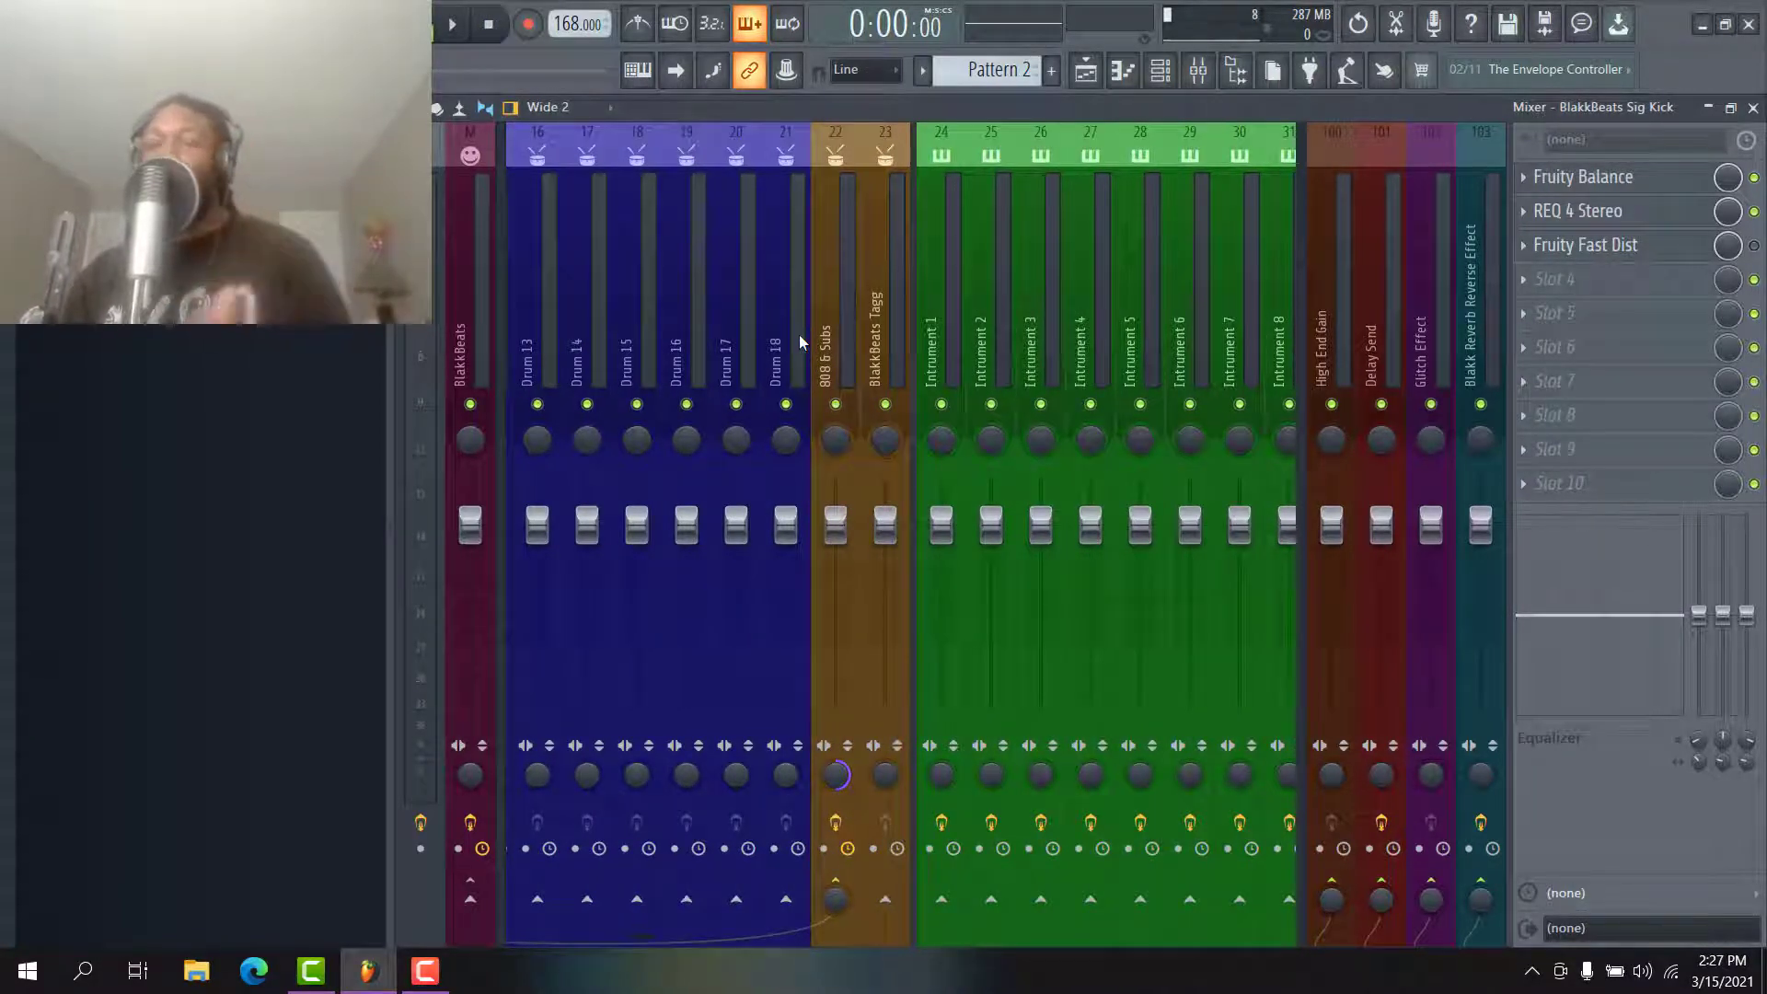
scroll(782, 254, "up", 5)
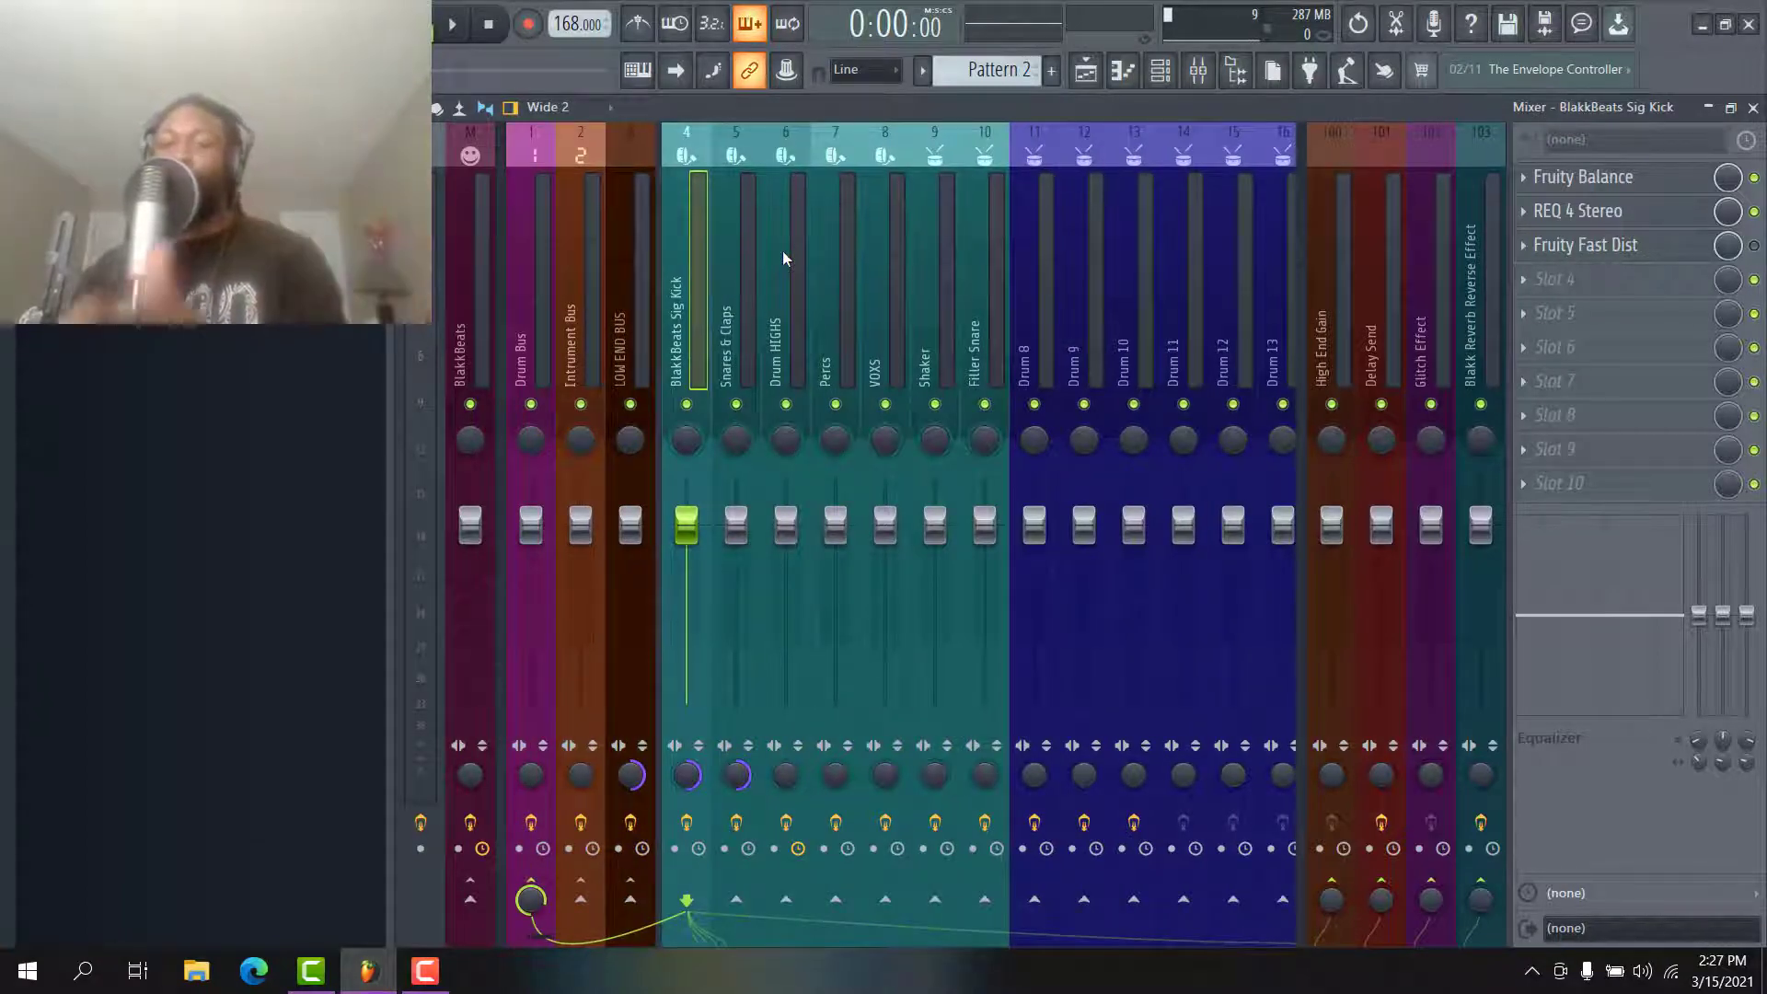
left_click(744, 354)
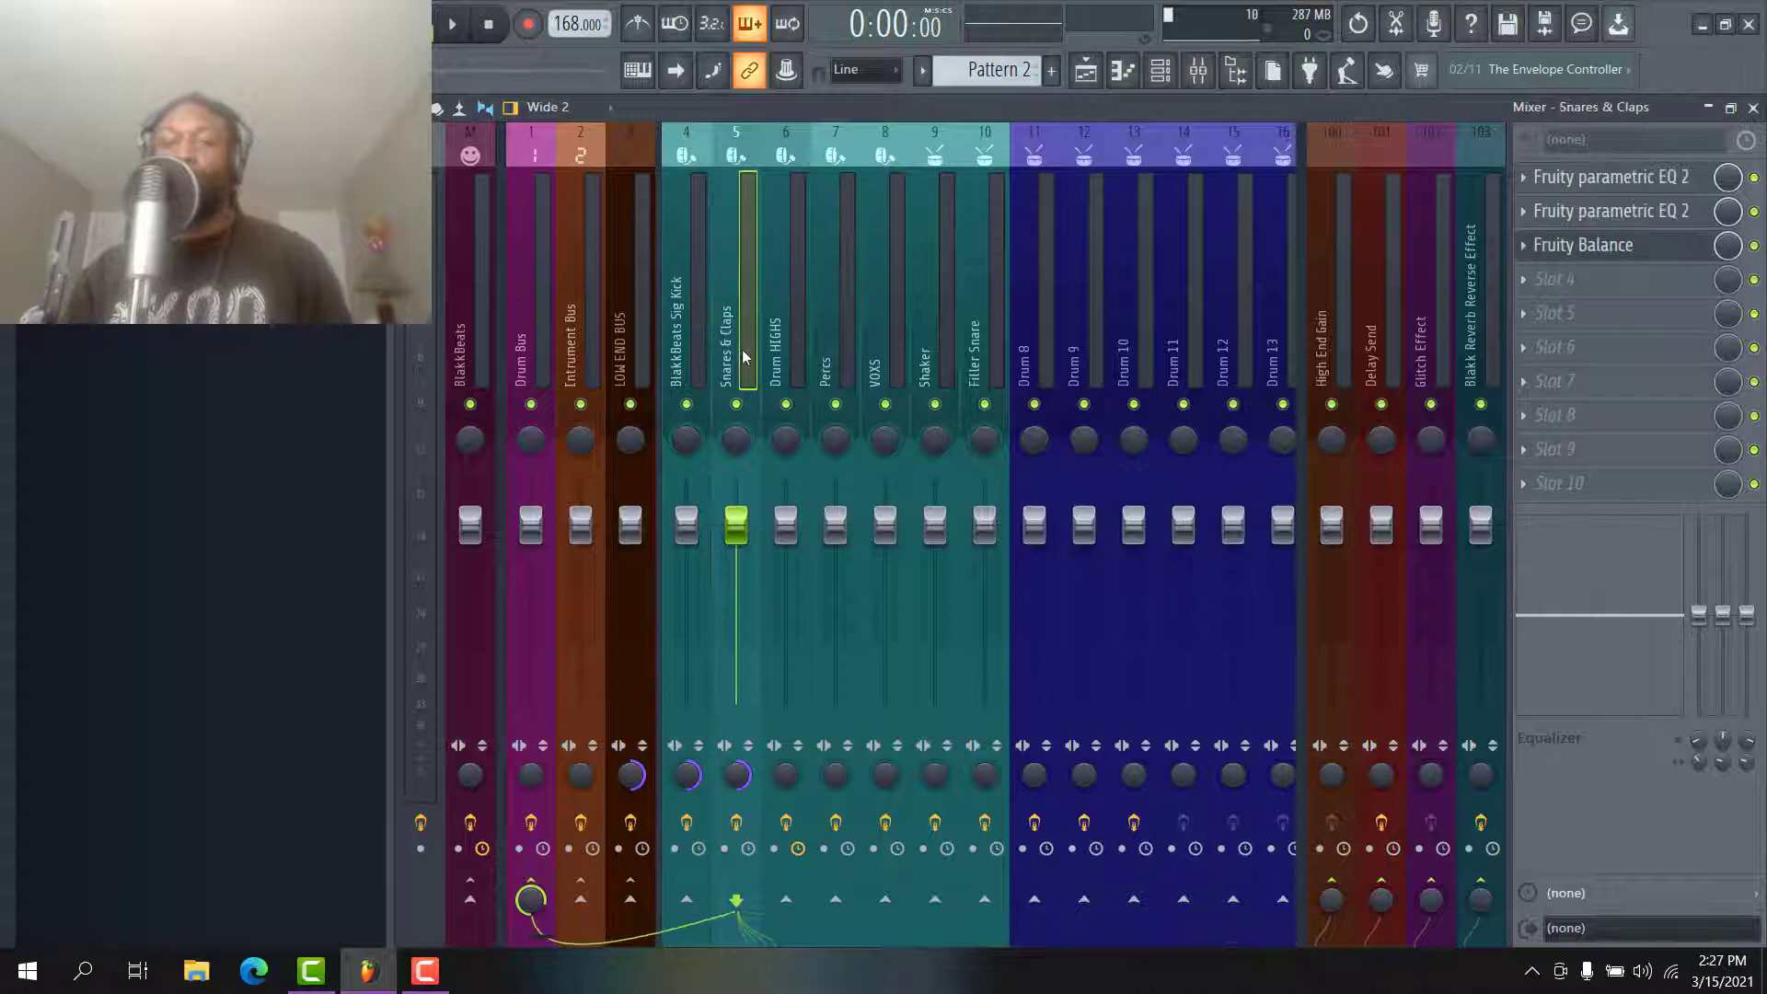
left_click(683, 315)
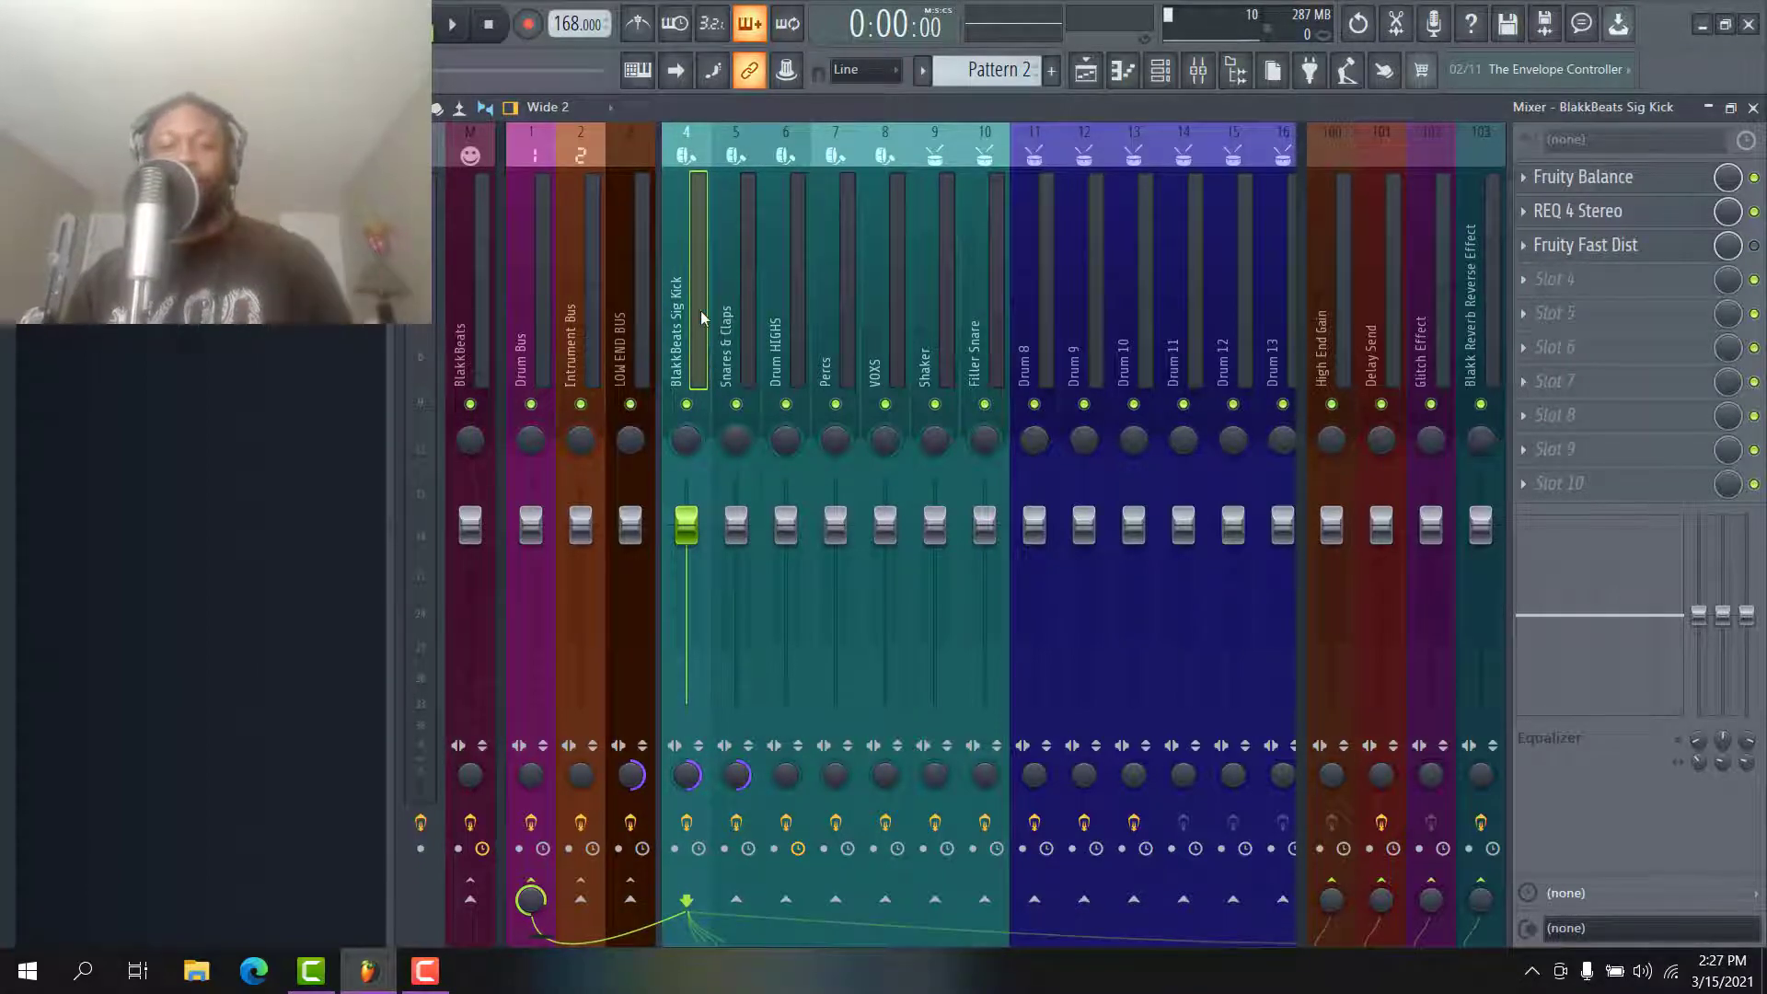
- Sidechain the BlakkBeats Sig Kick track to the 808 & Subs track
scroll(735, 261, "down", 3)
scroll(734, 261, "down", 3)
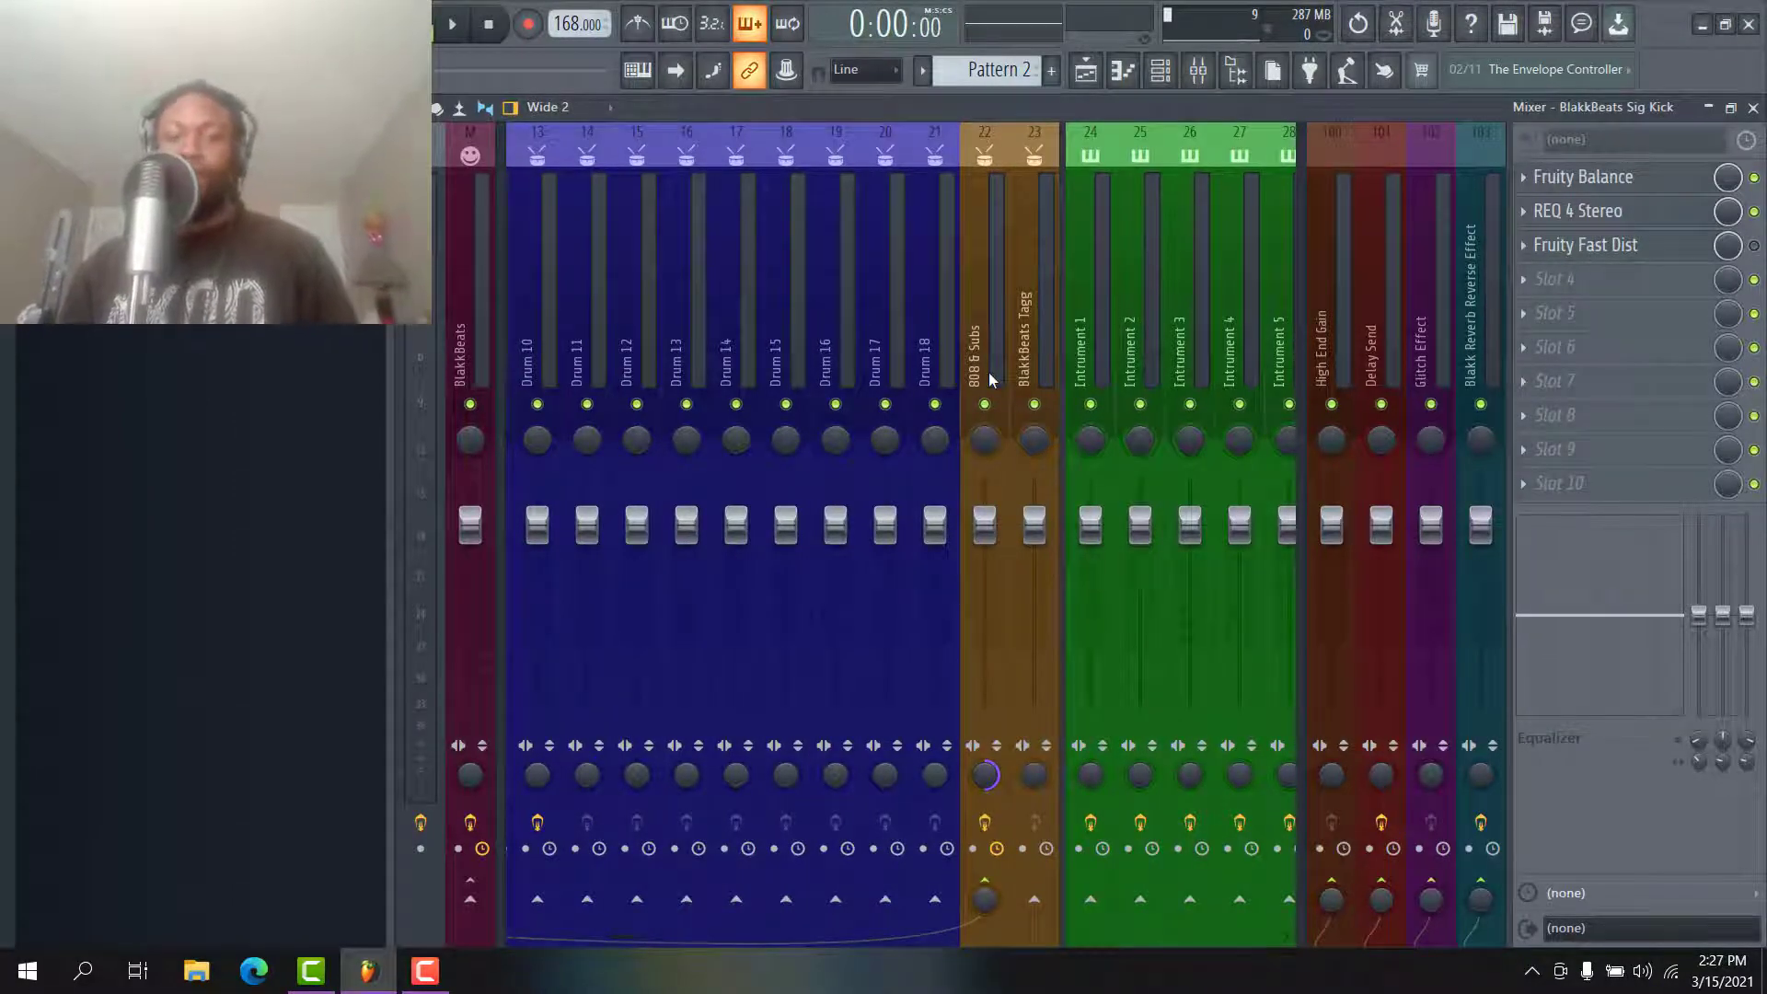
left_click(987, 895)
right_click(986, 900)
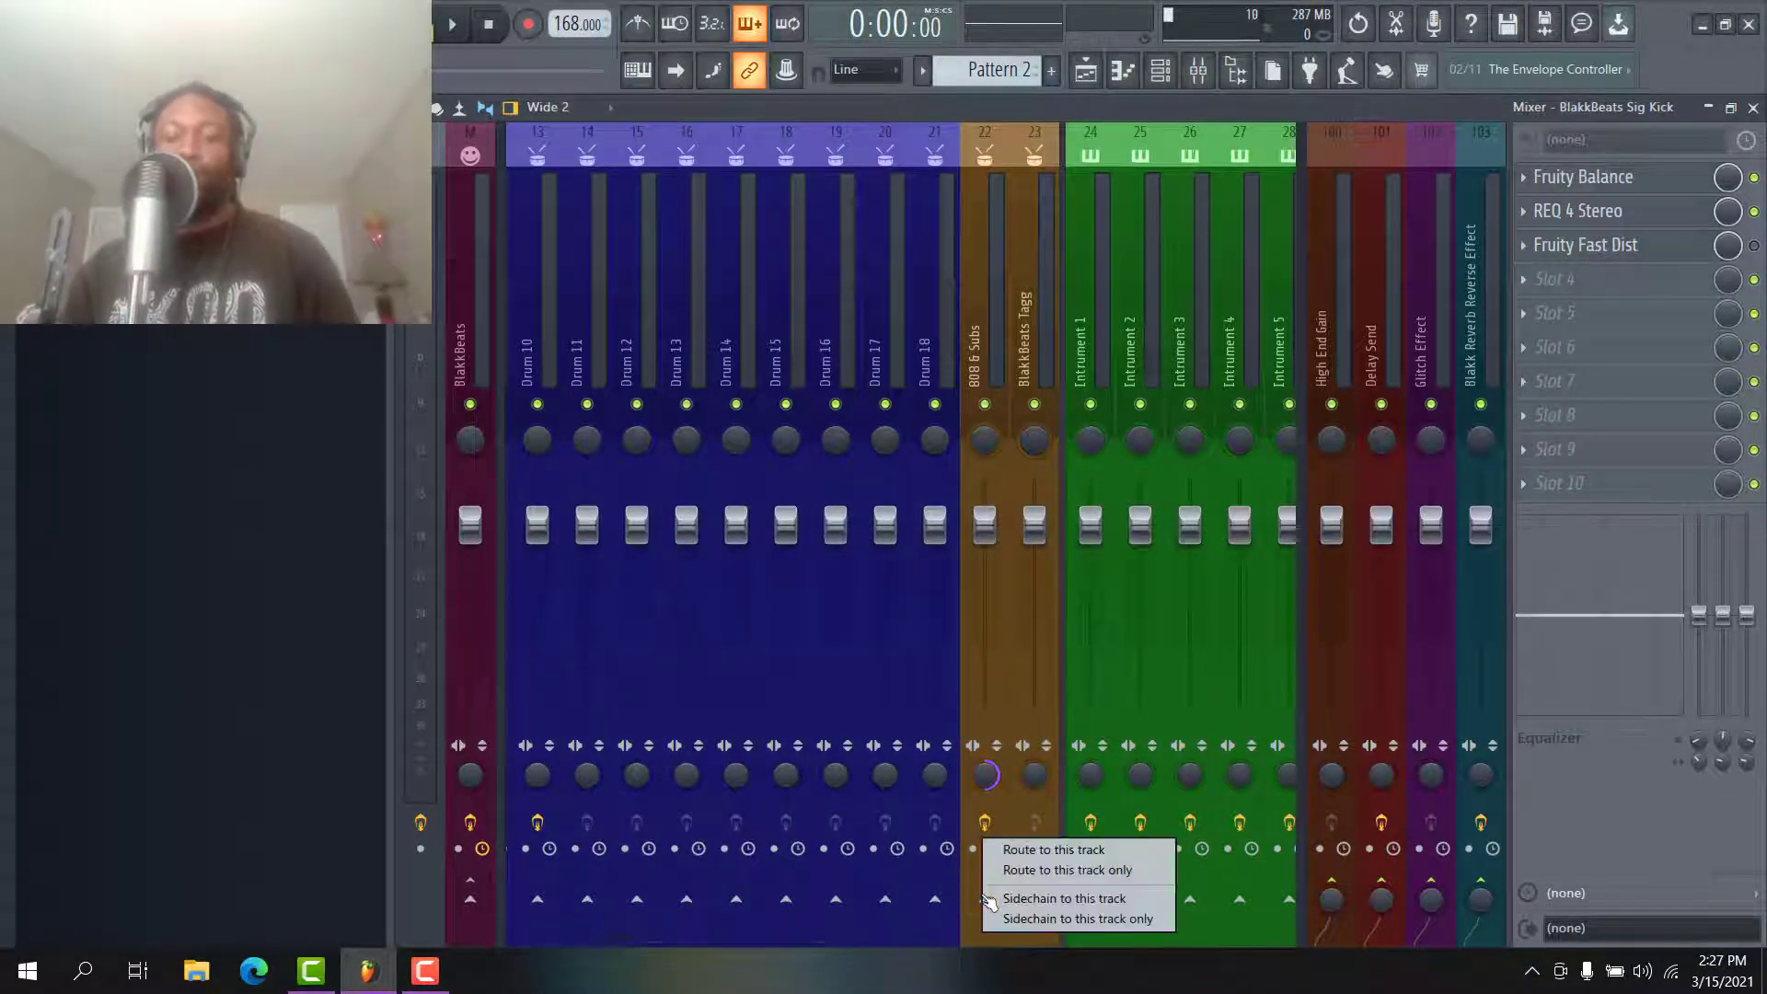
left_click(1045, 898)
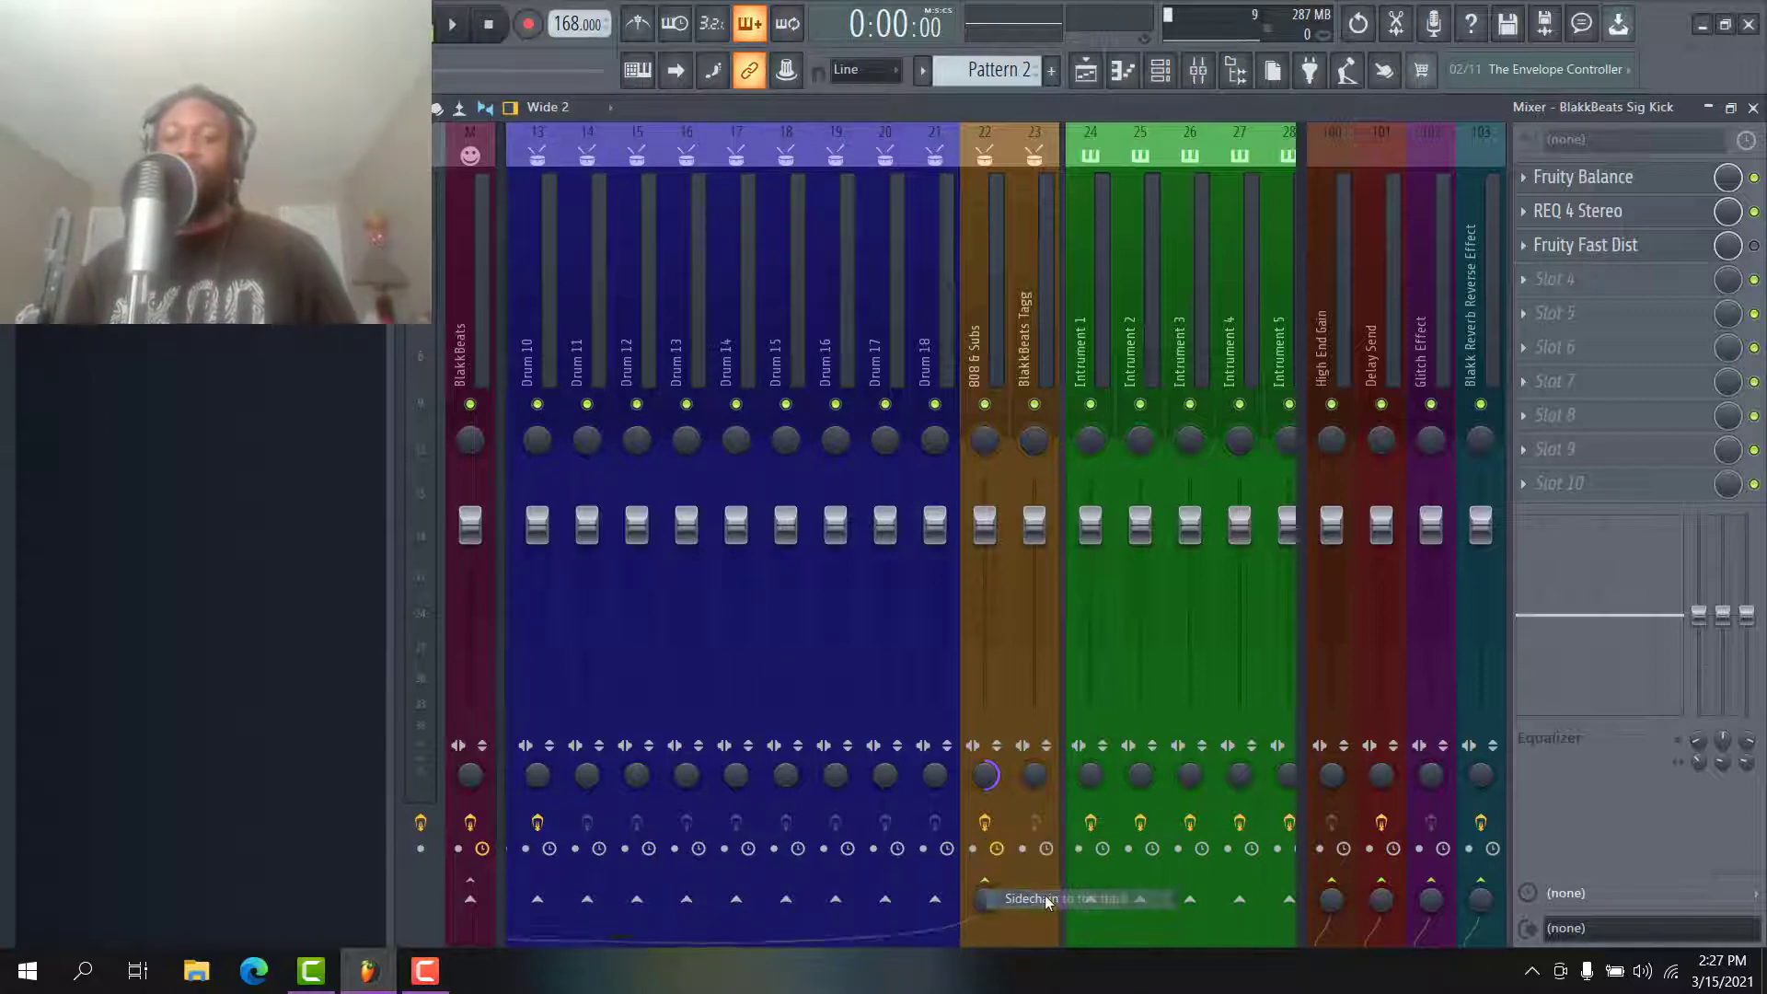
- Replace the effect in slot 1 of the 808 & Subs track with a fresh Fruity Limiter
left_click(981, 326)
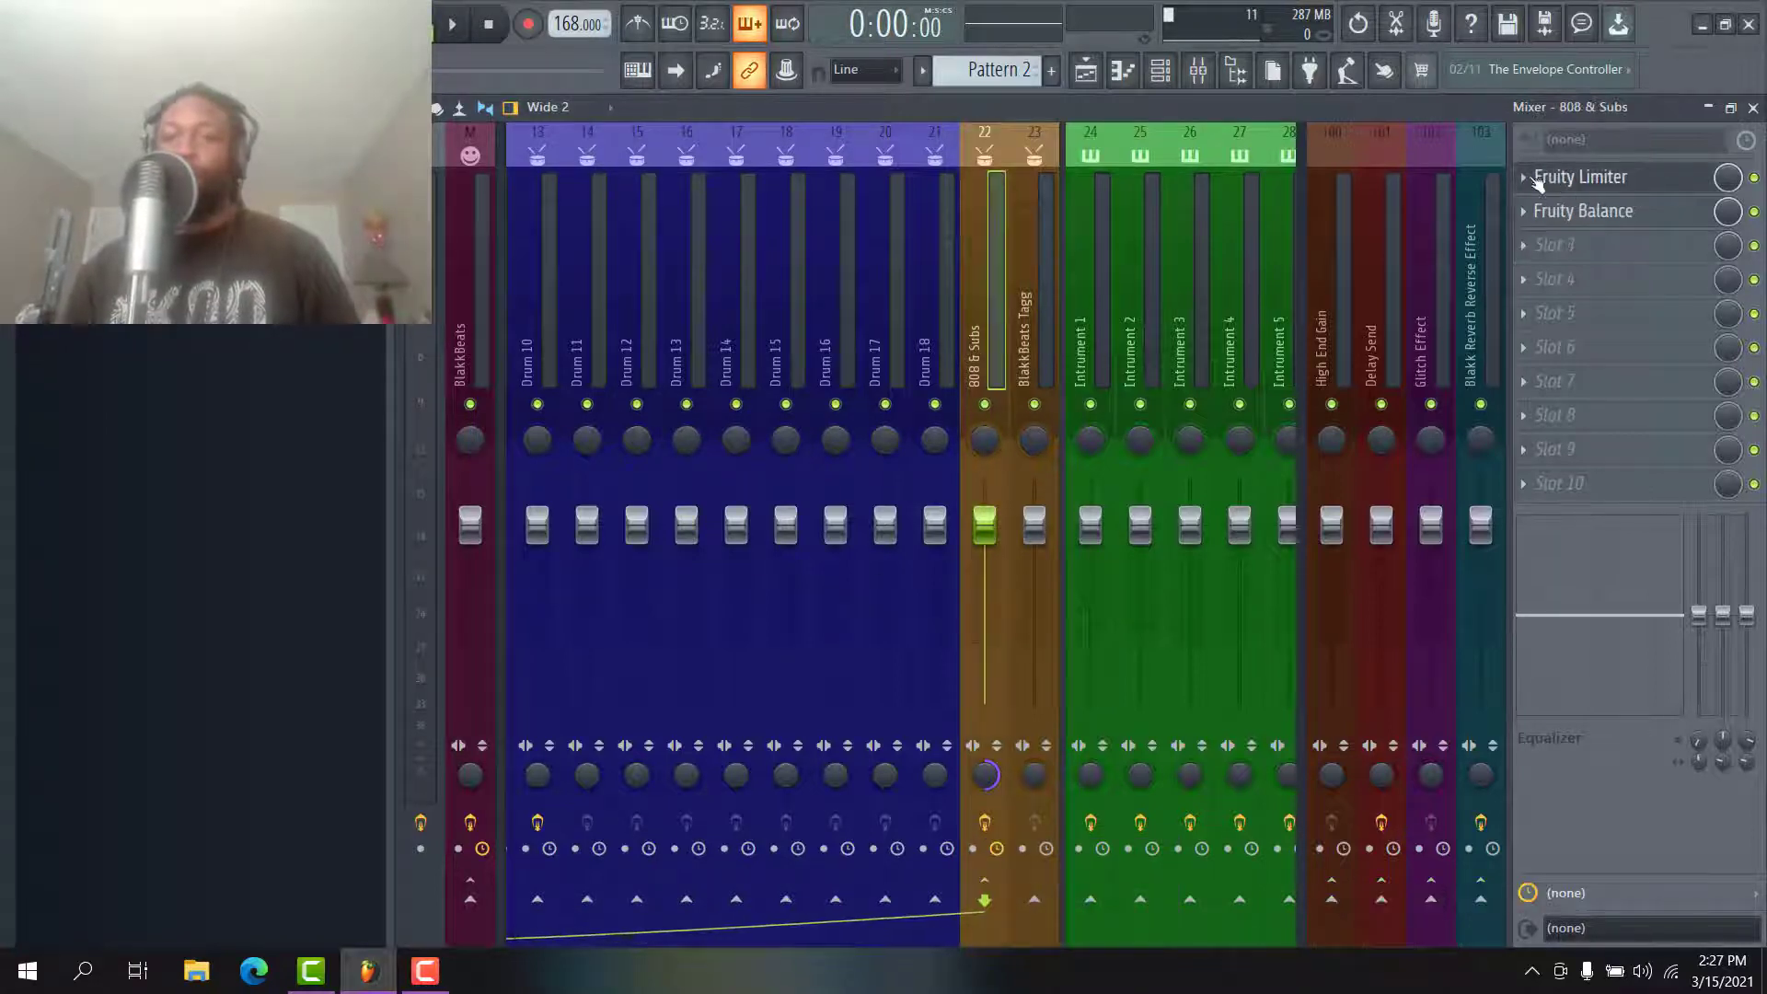
left_click(1524, 176)
left_click(1537, 226)
left_click(1537, 177)
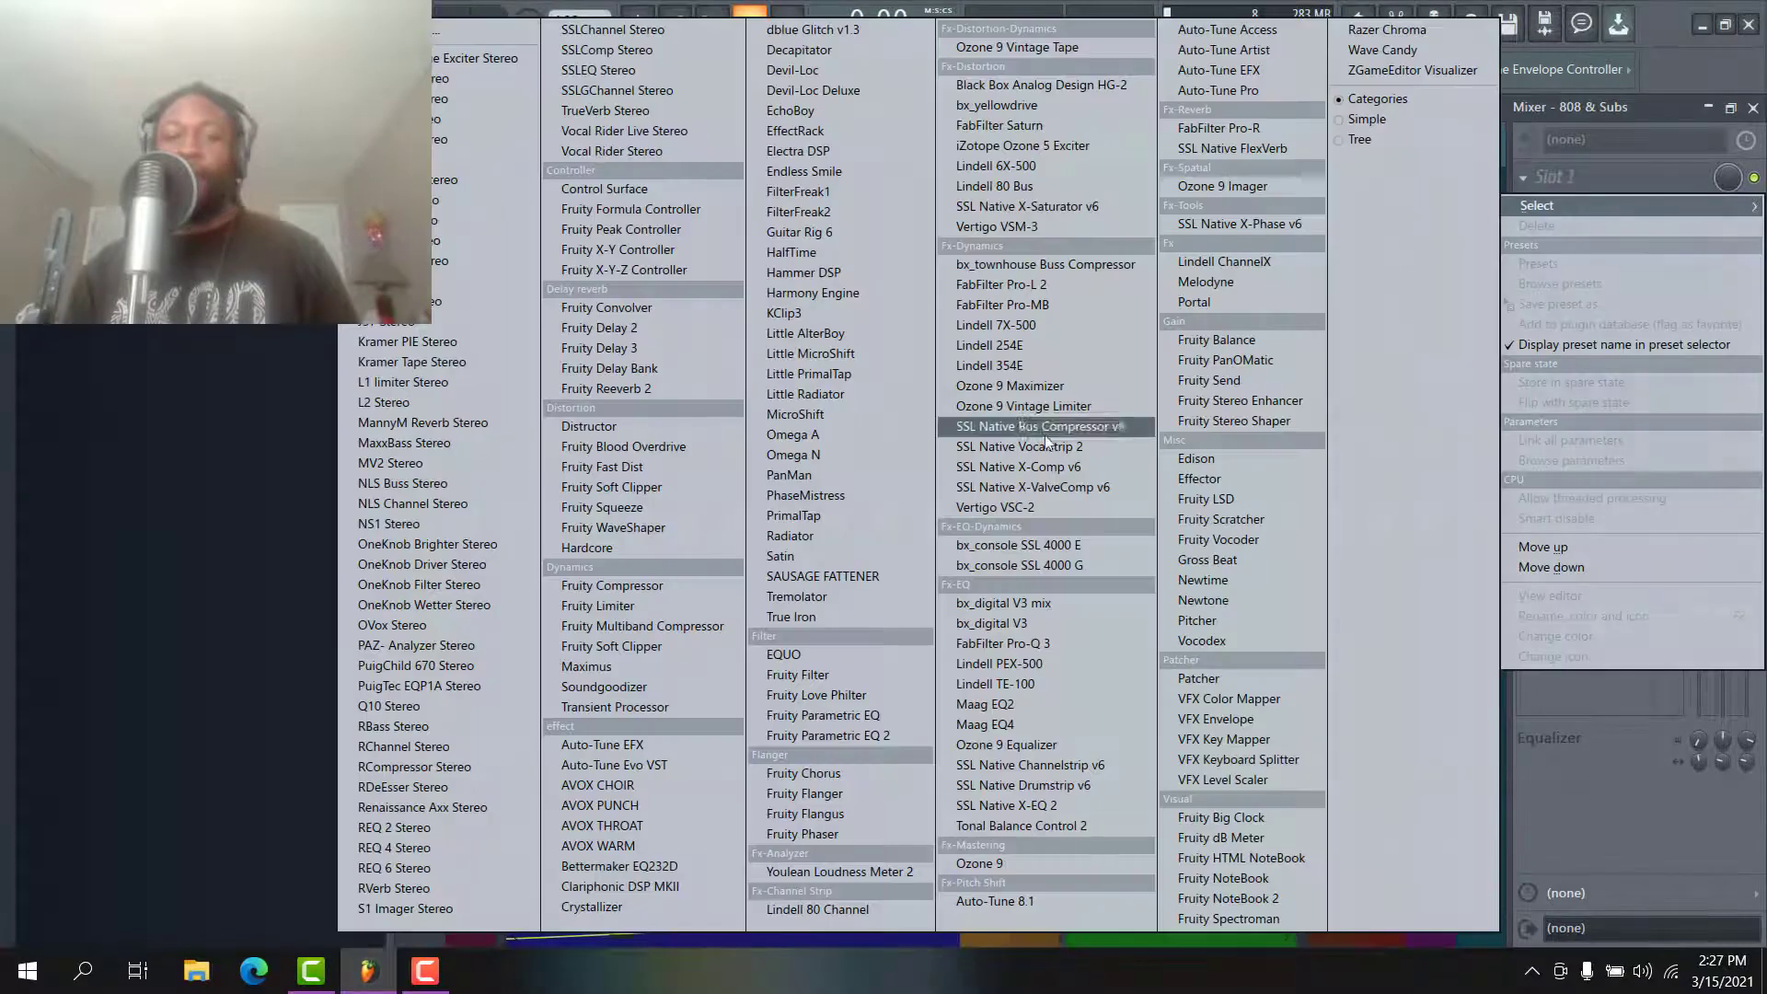
left_click(644, 604)
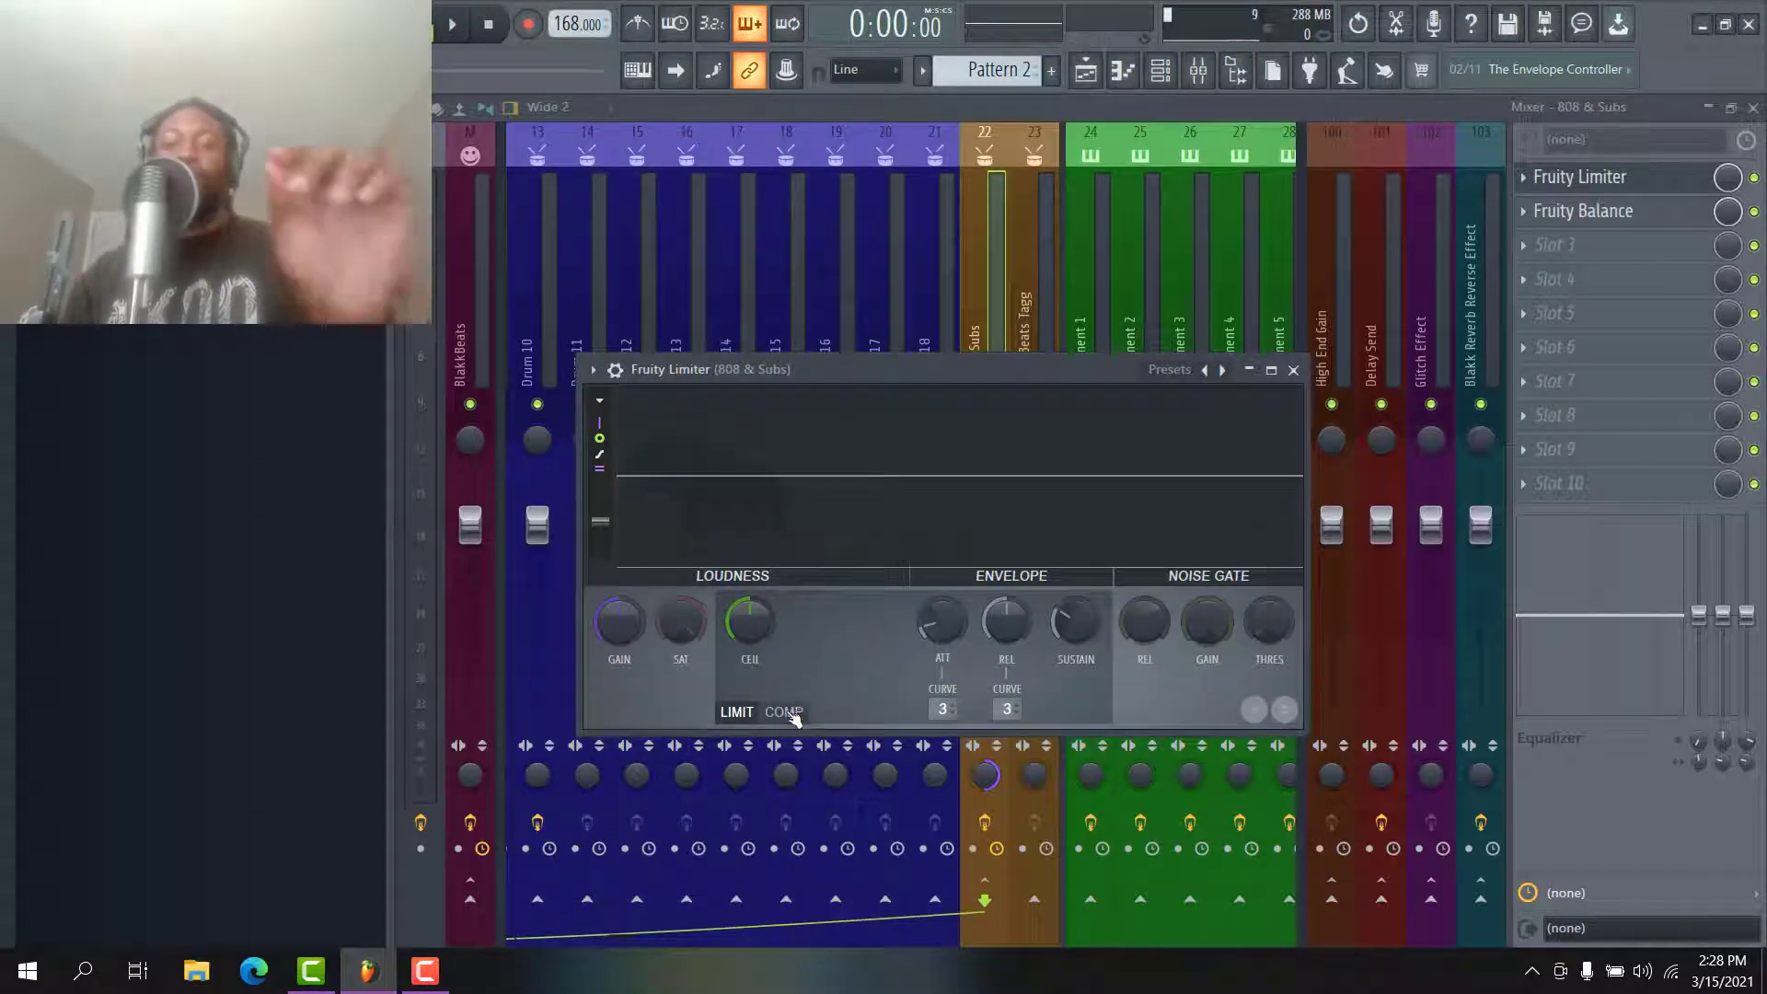
- Switch the Fruity Limiter to compressor mode and set its sidechain input to BlakkBeats Sig Kick
left_click(792, 713)
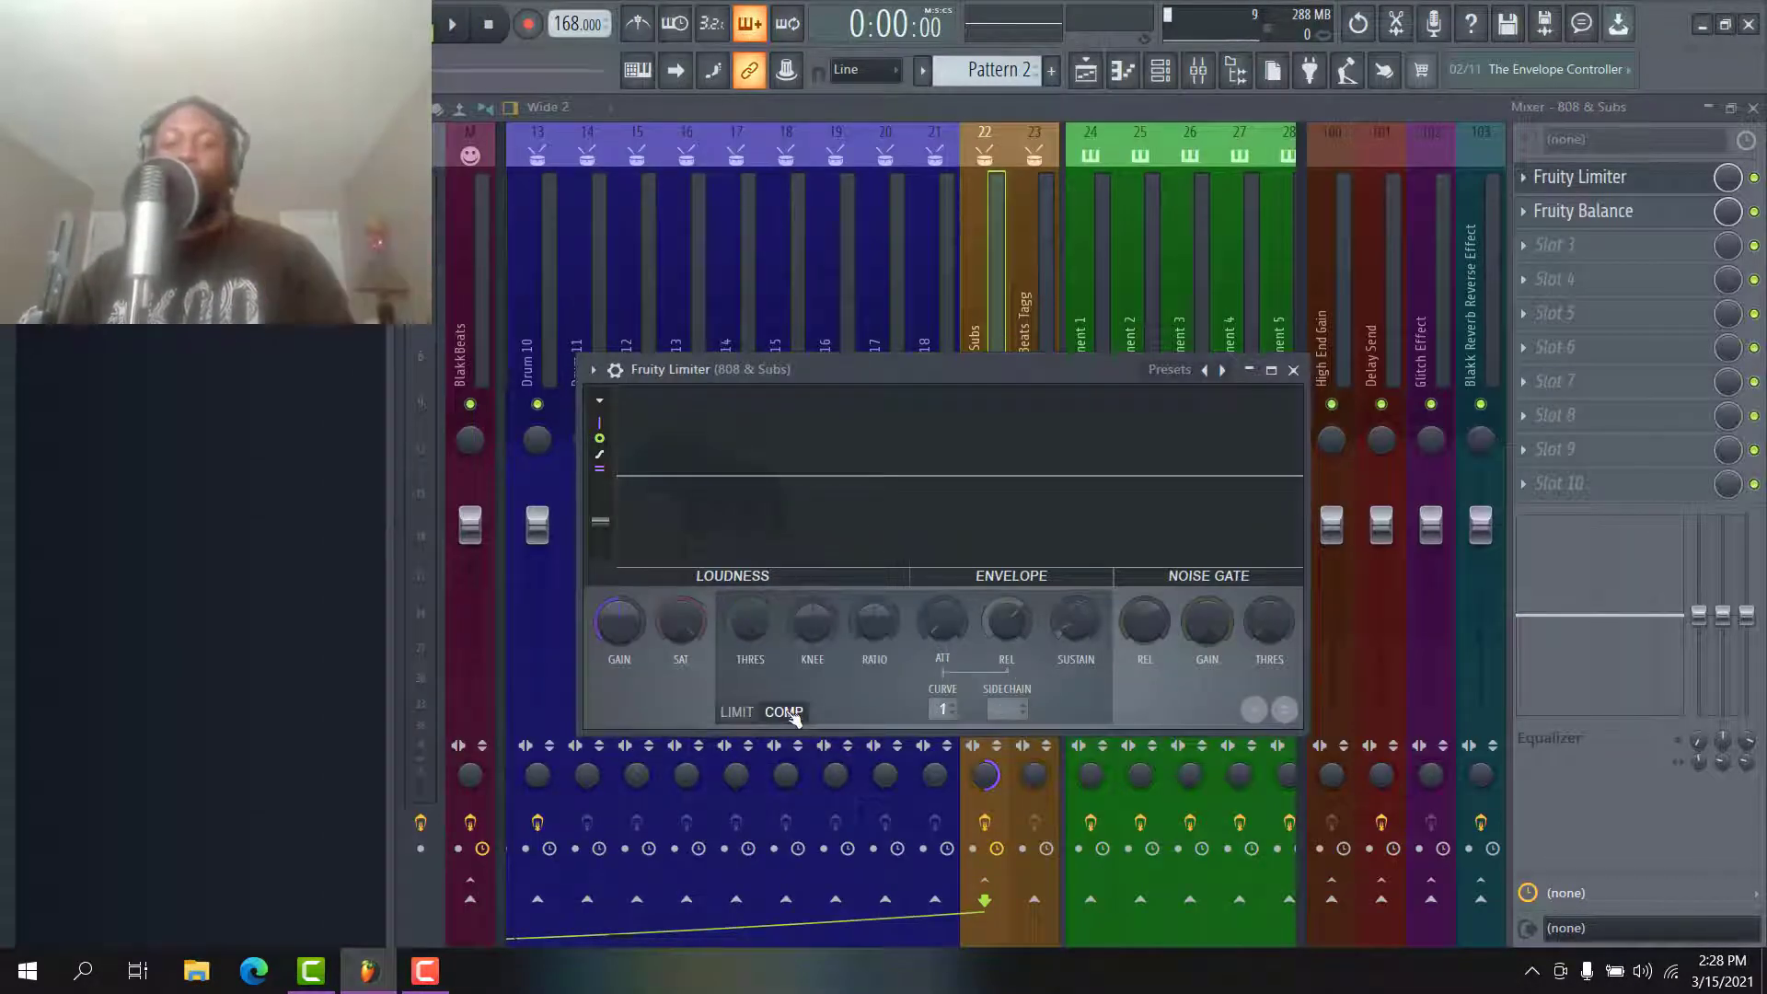
left_click(1007, 710)
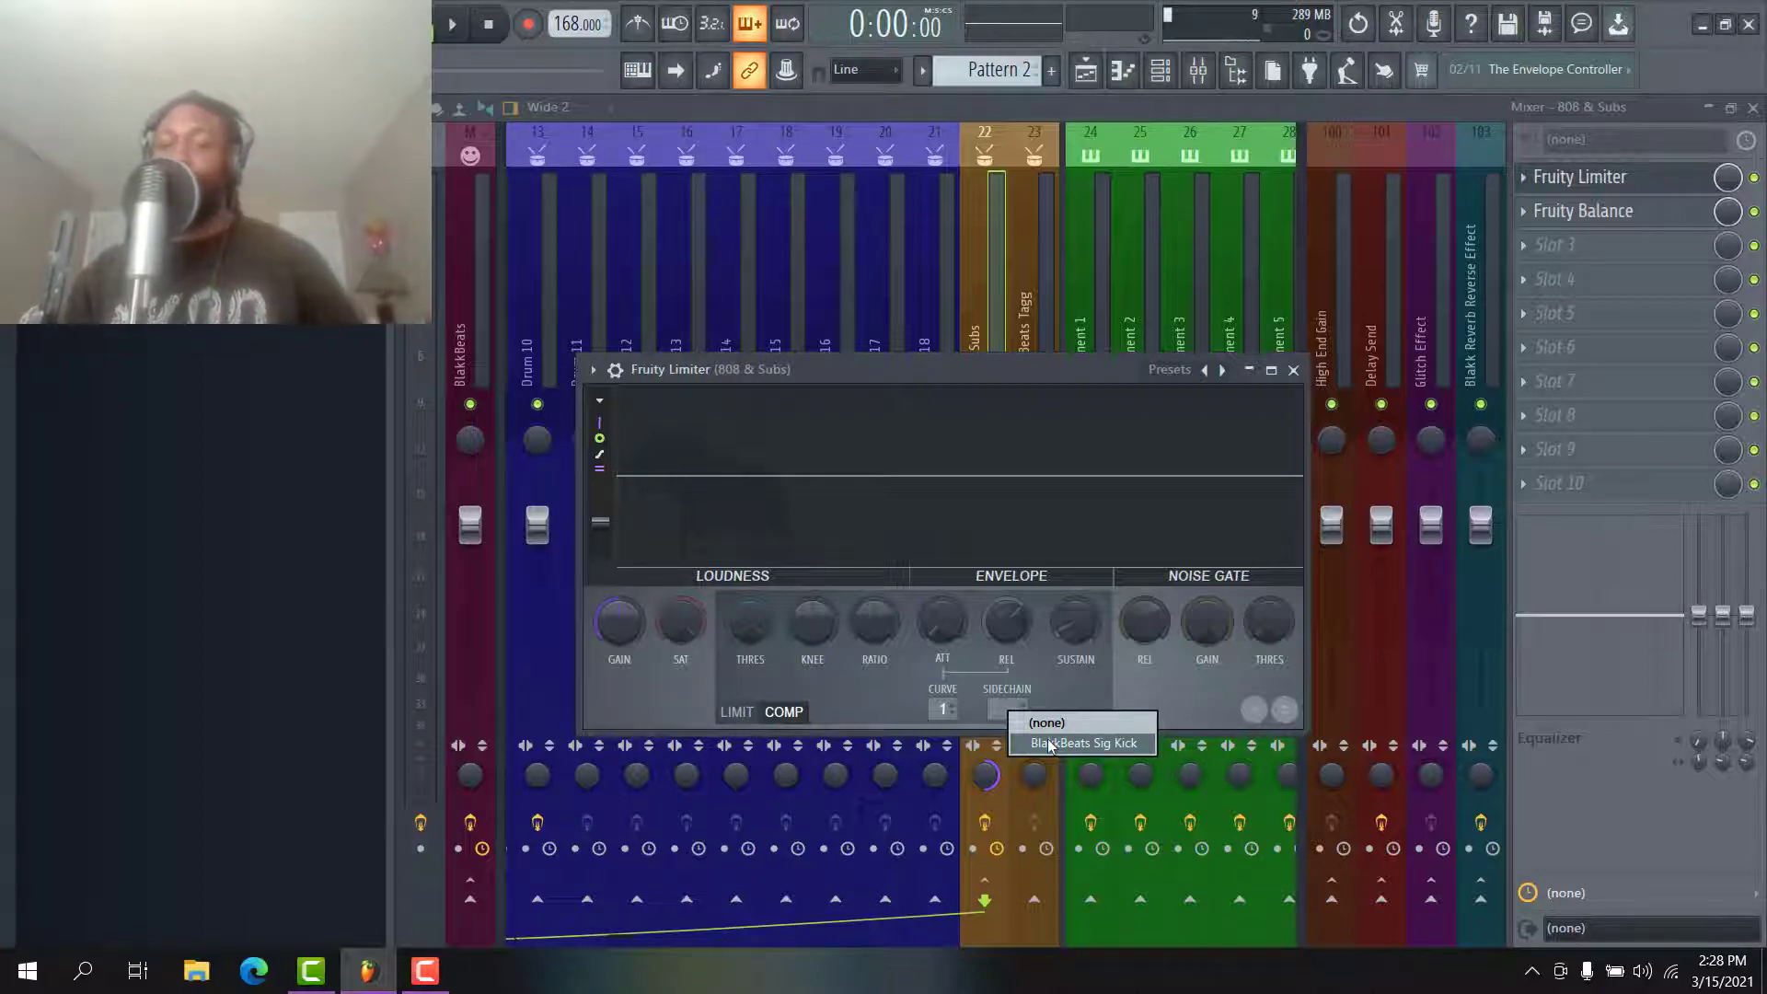
left_click(1050, 743)
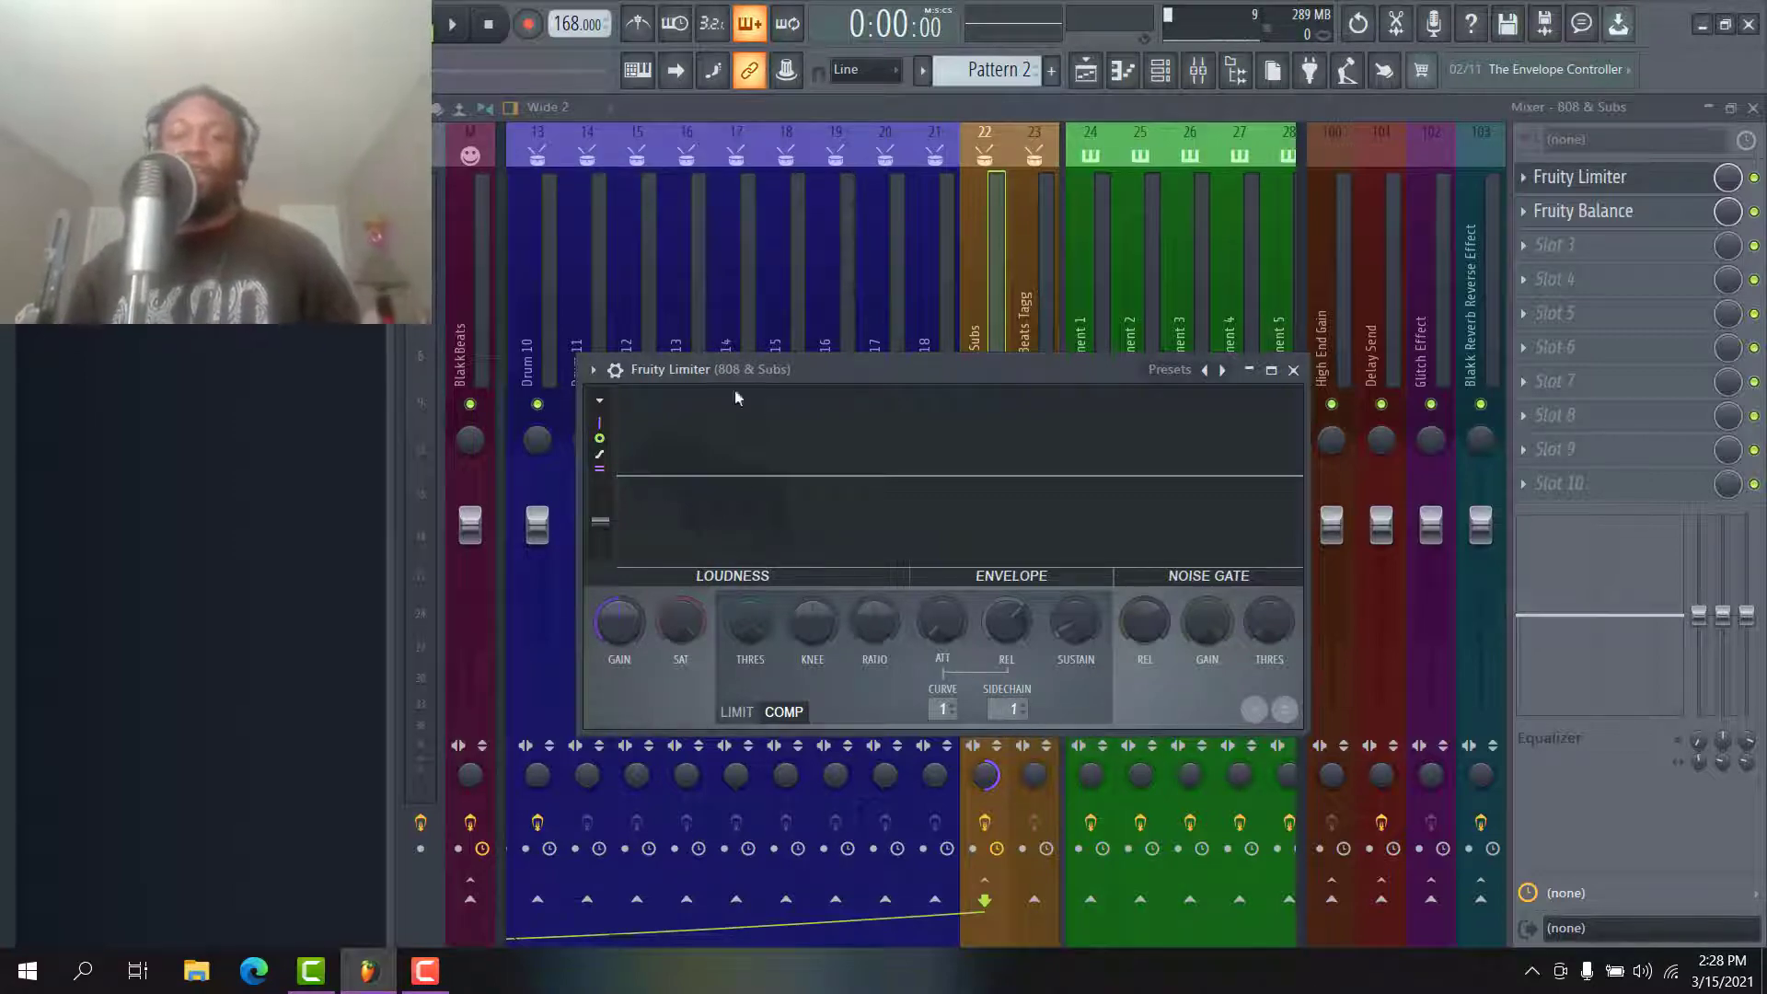
- Solo the 808 & Subs track and play the song briefly to examine its signal in the Fruity Limiter
left_click(1085, 71)
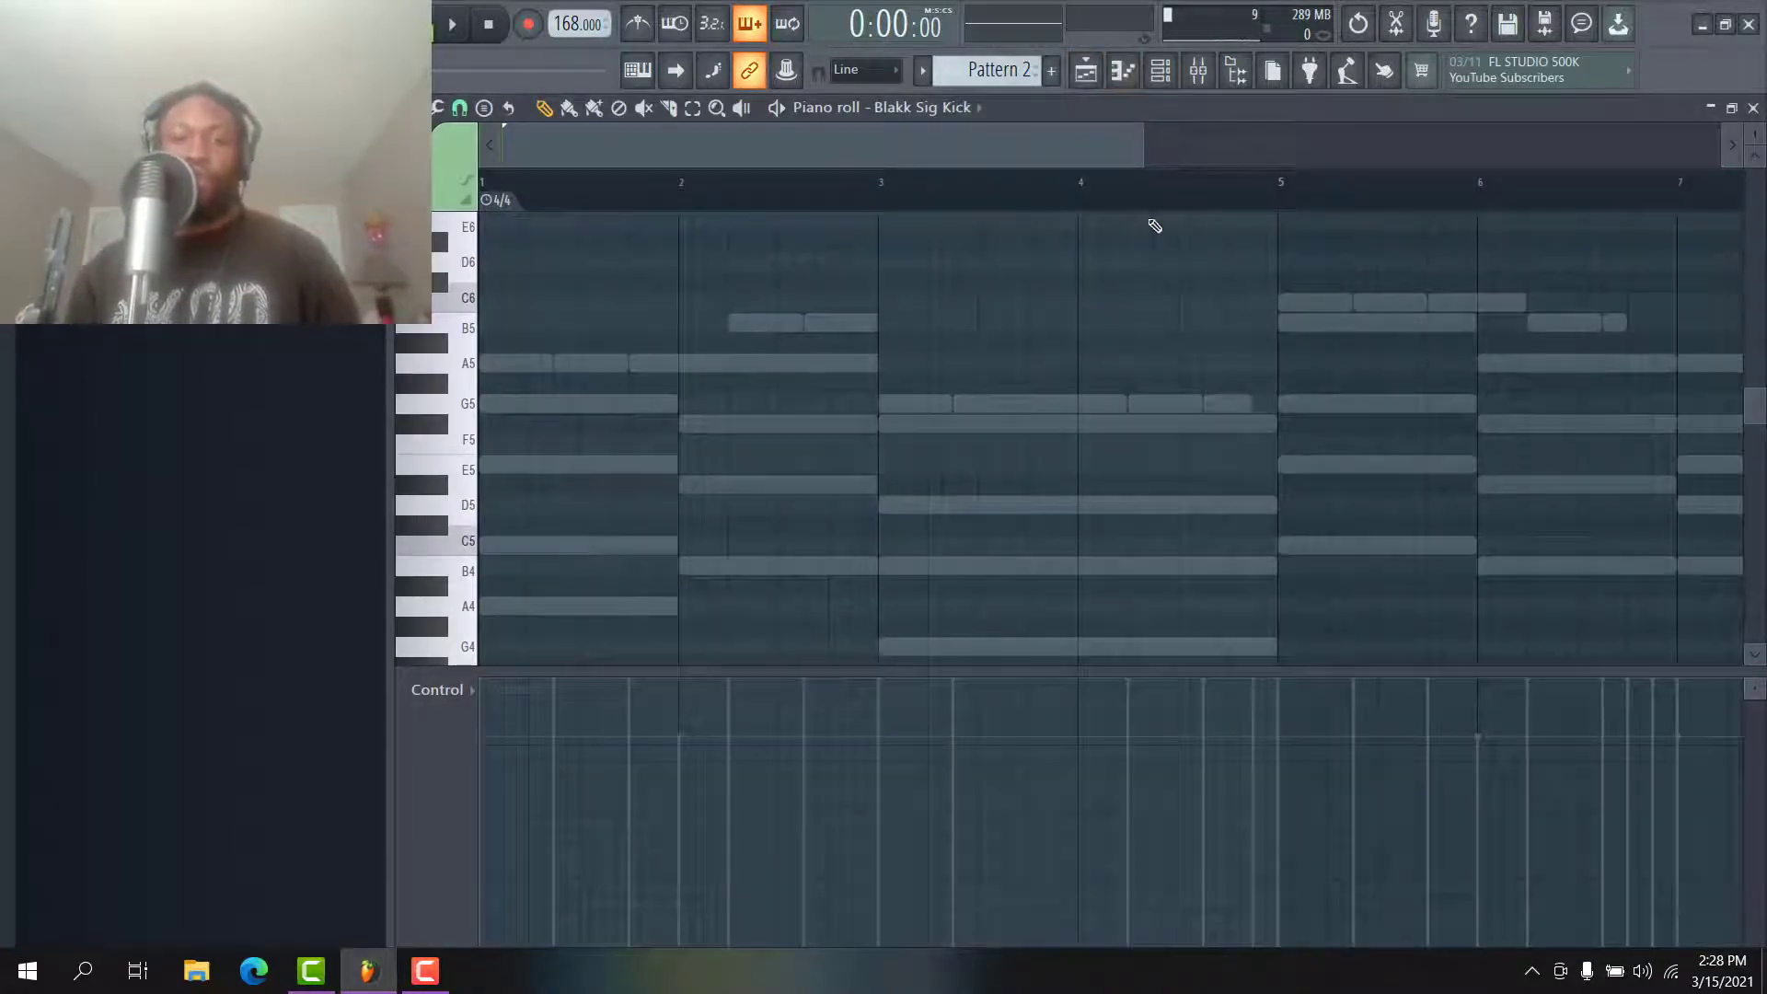
left_click(1085, 71)
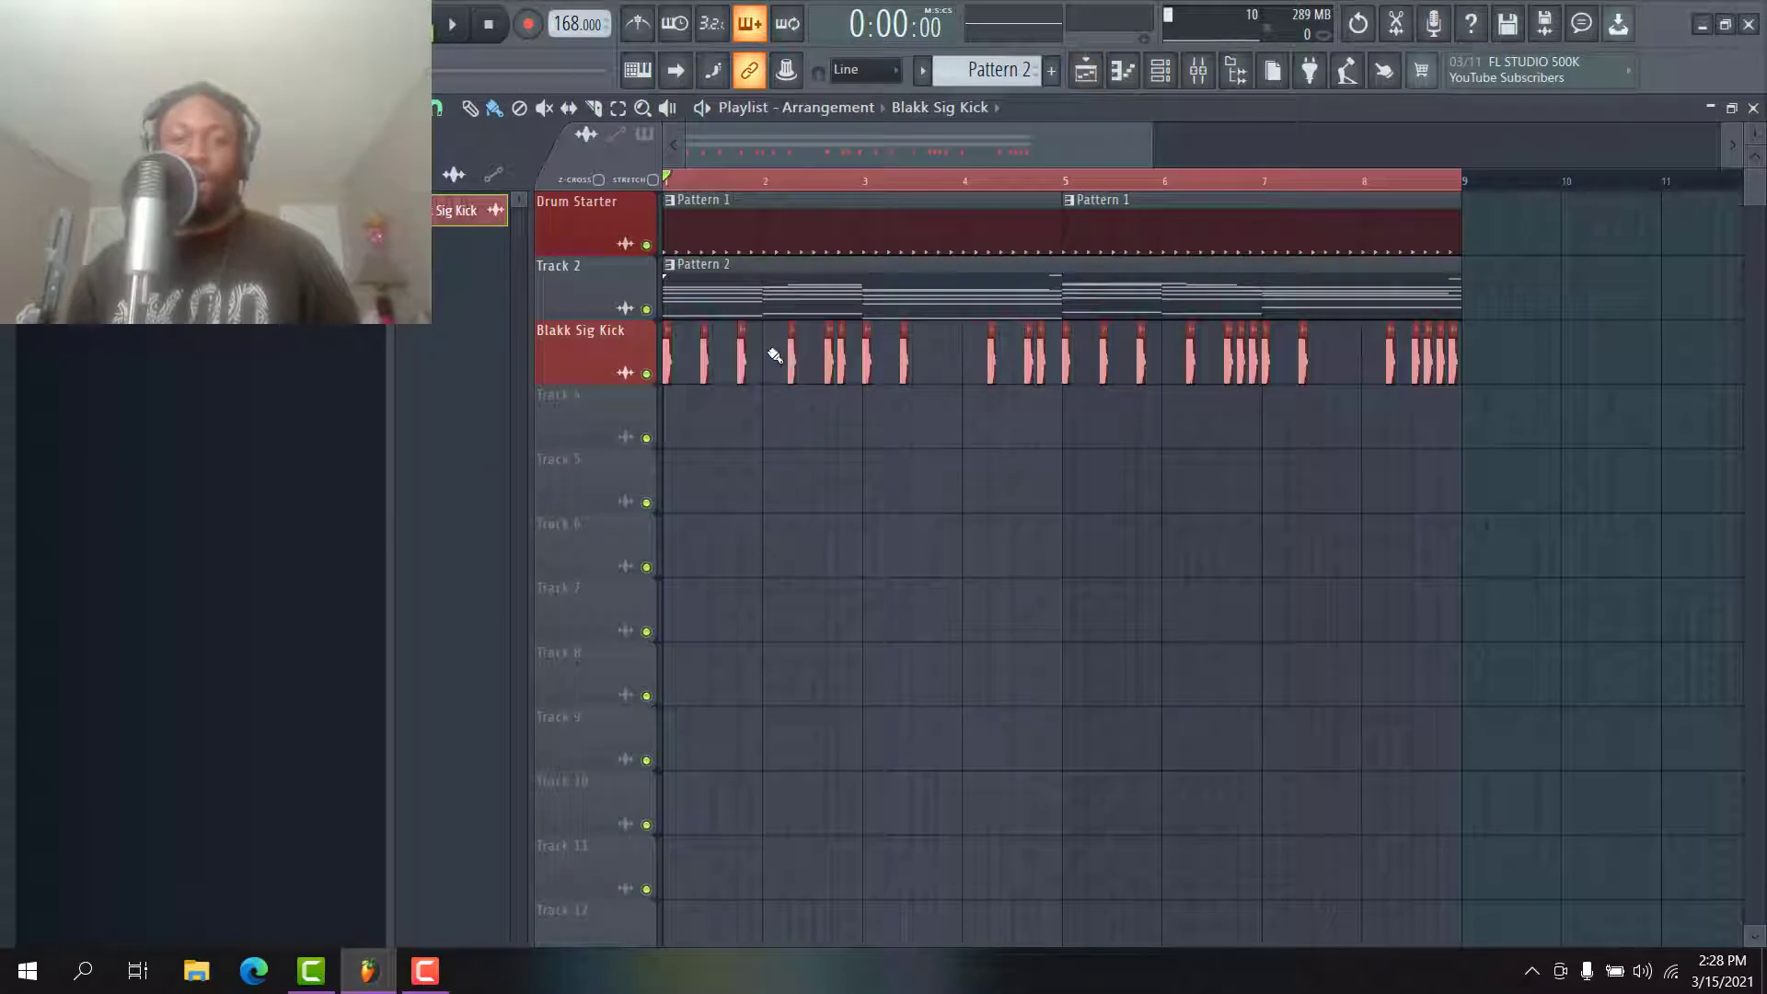
left_click(1194, 70)
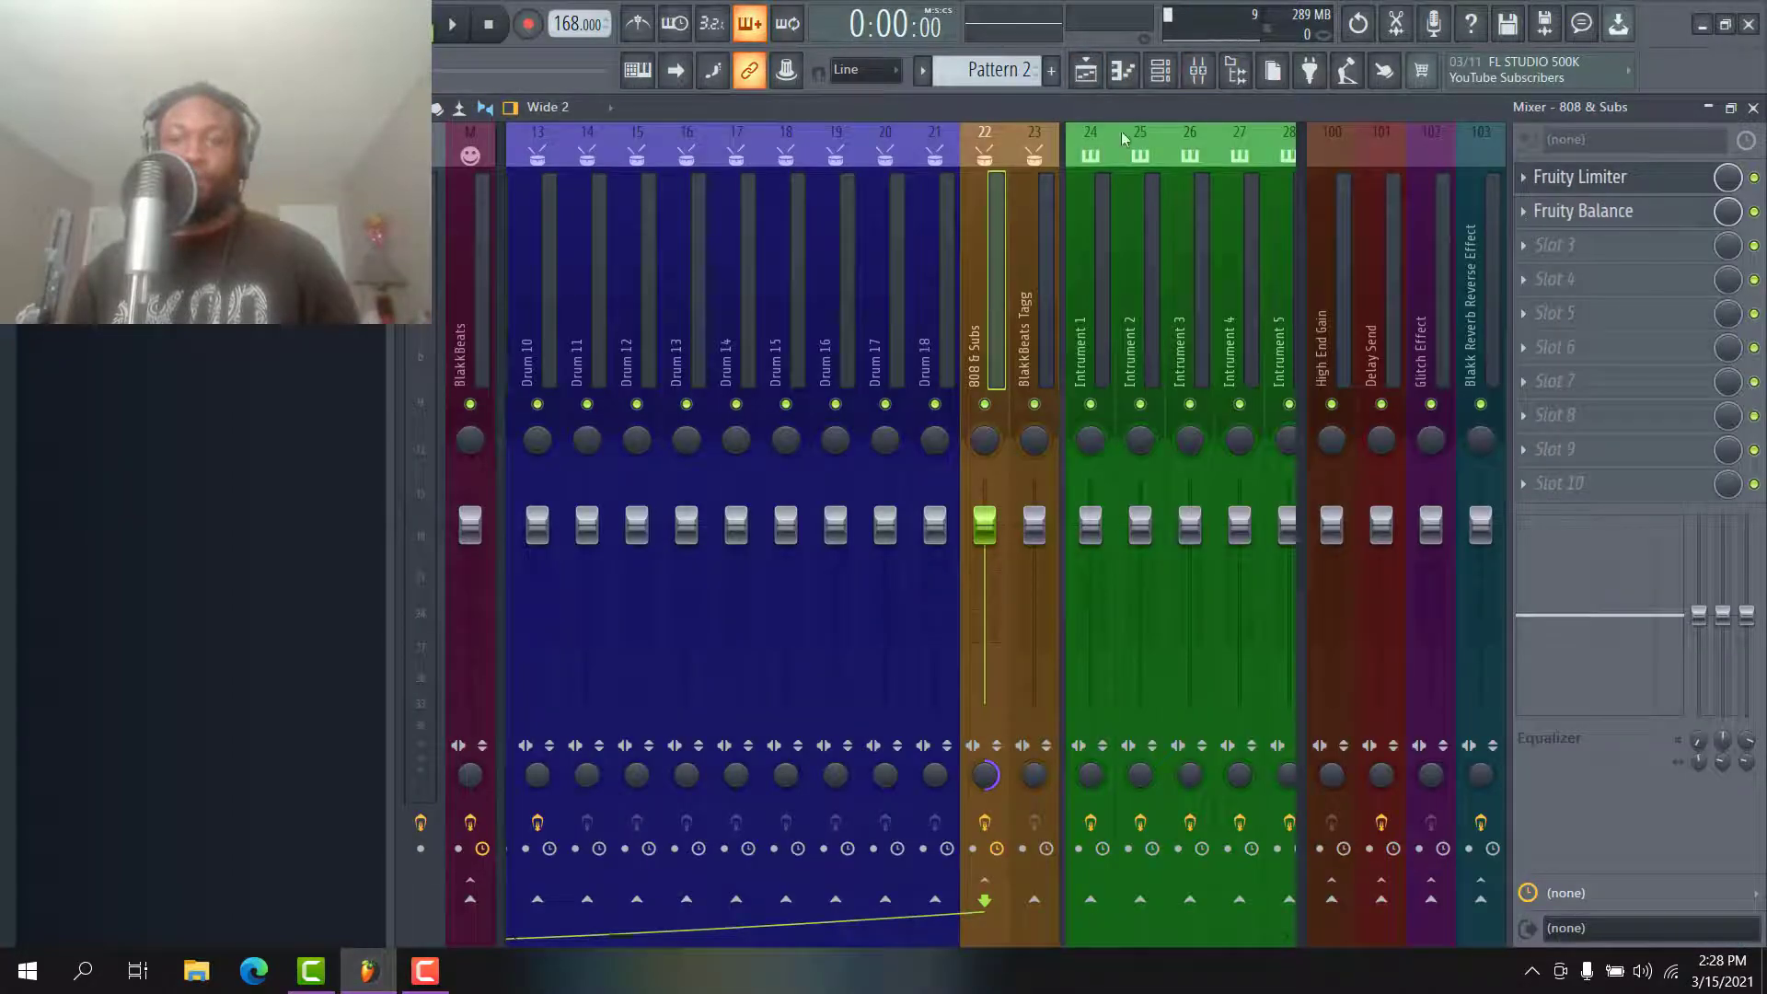
left_click(1085, 71)
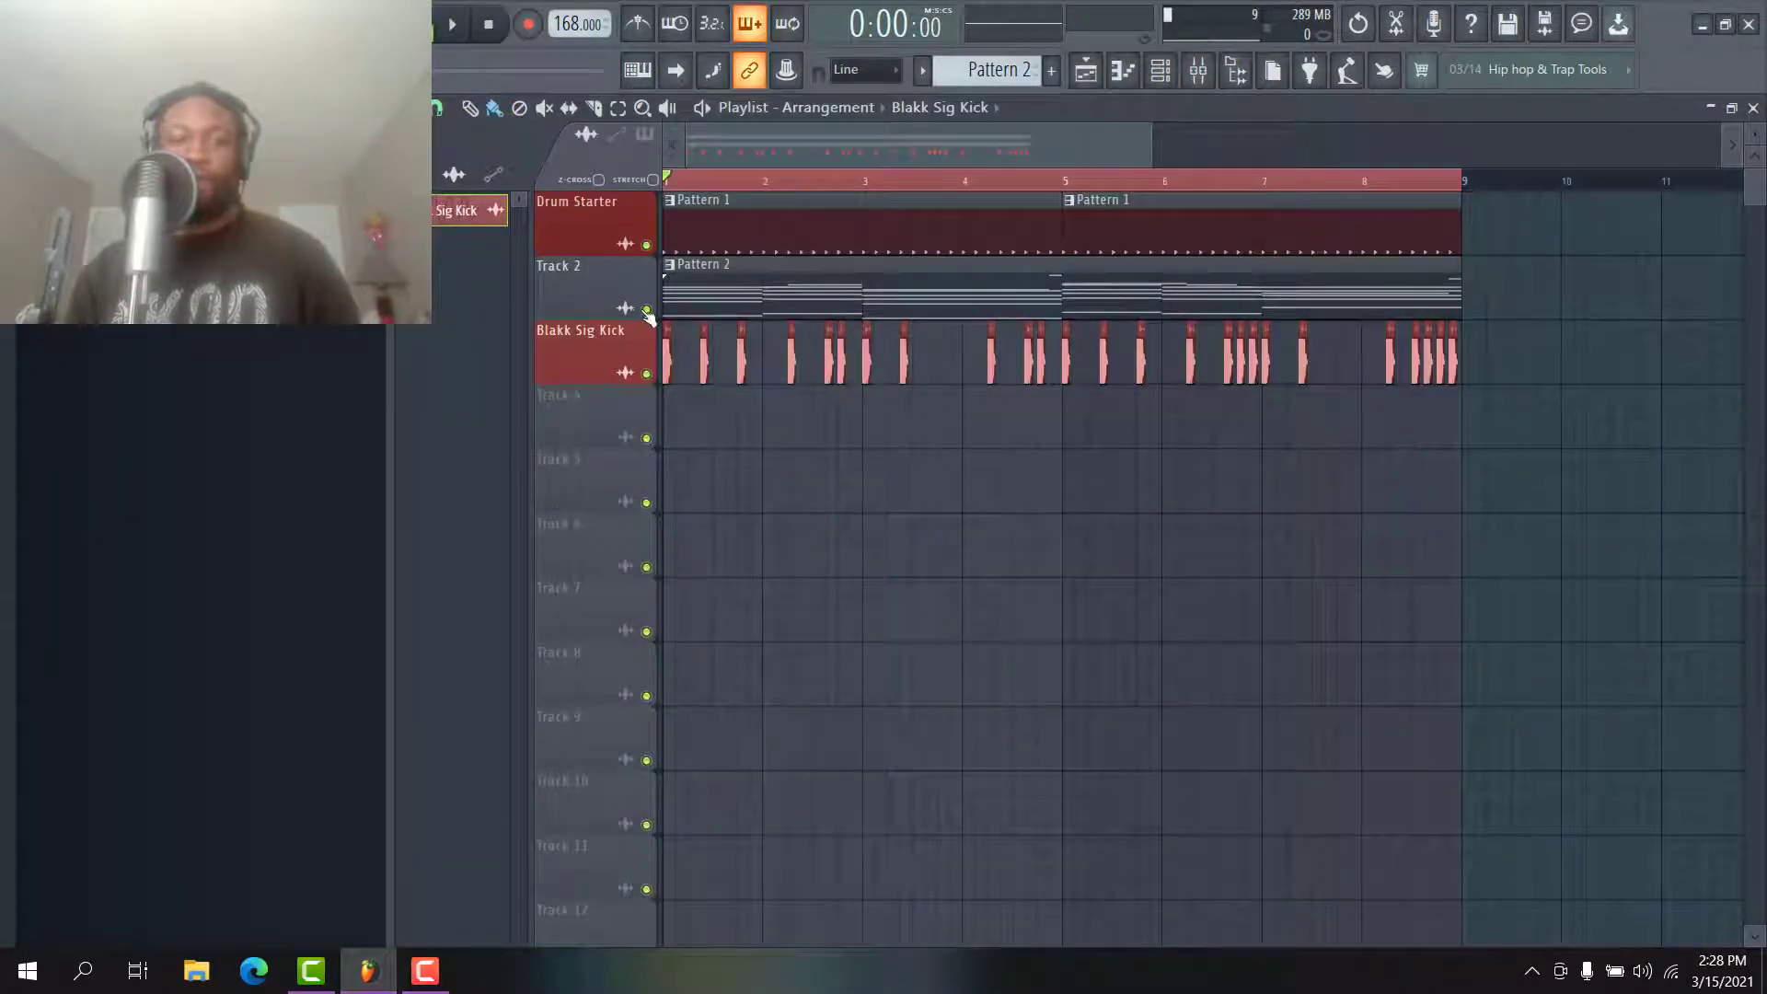
left_click(1197, 70)
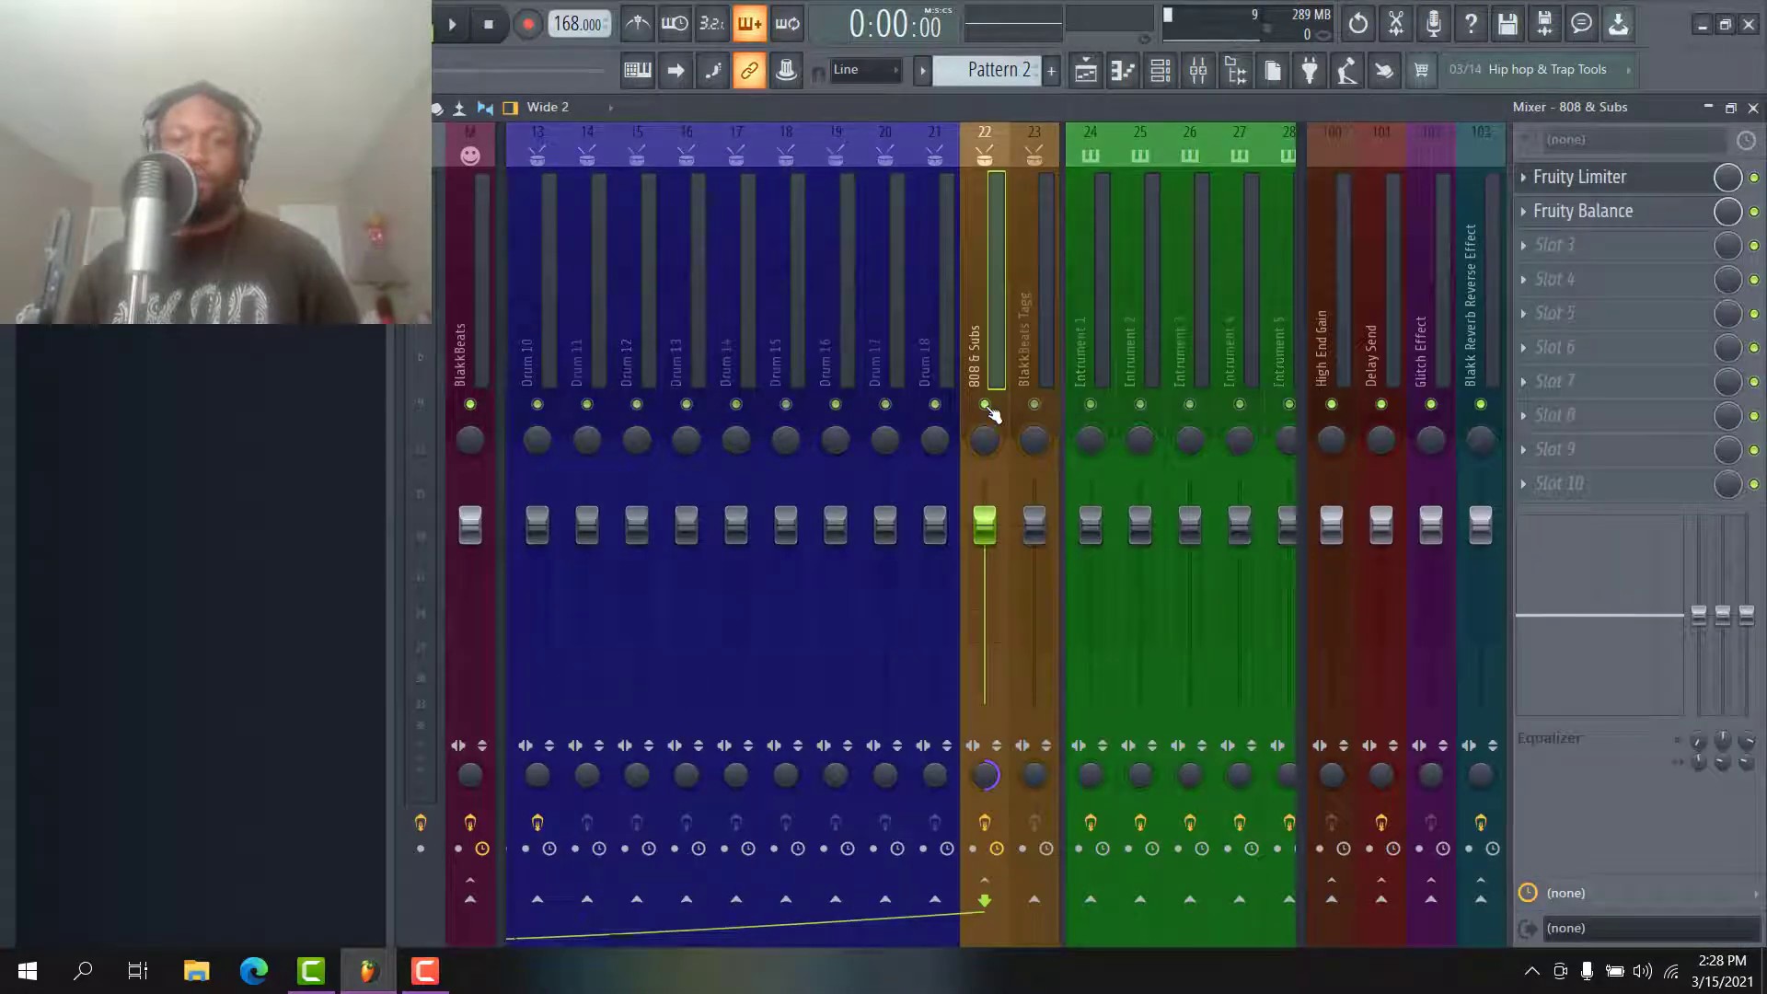
scroll(897, 284, "left", 6)
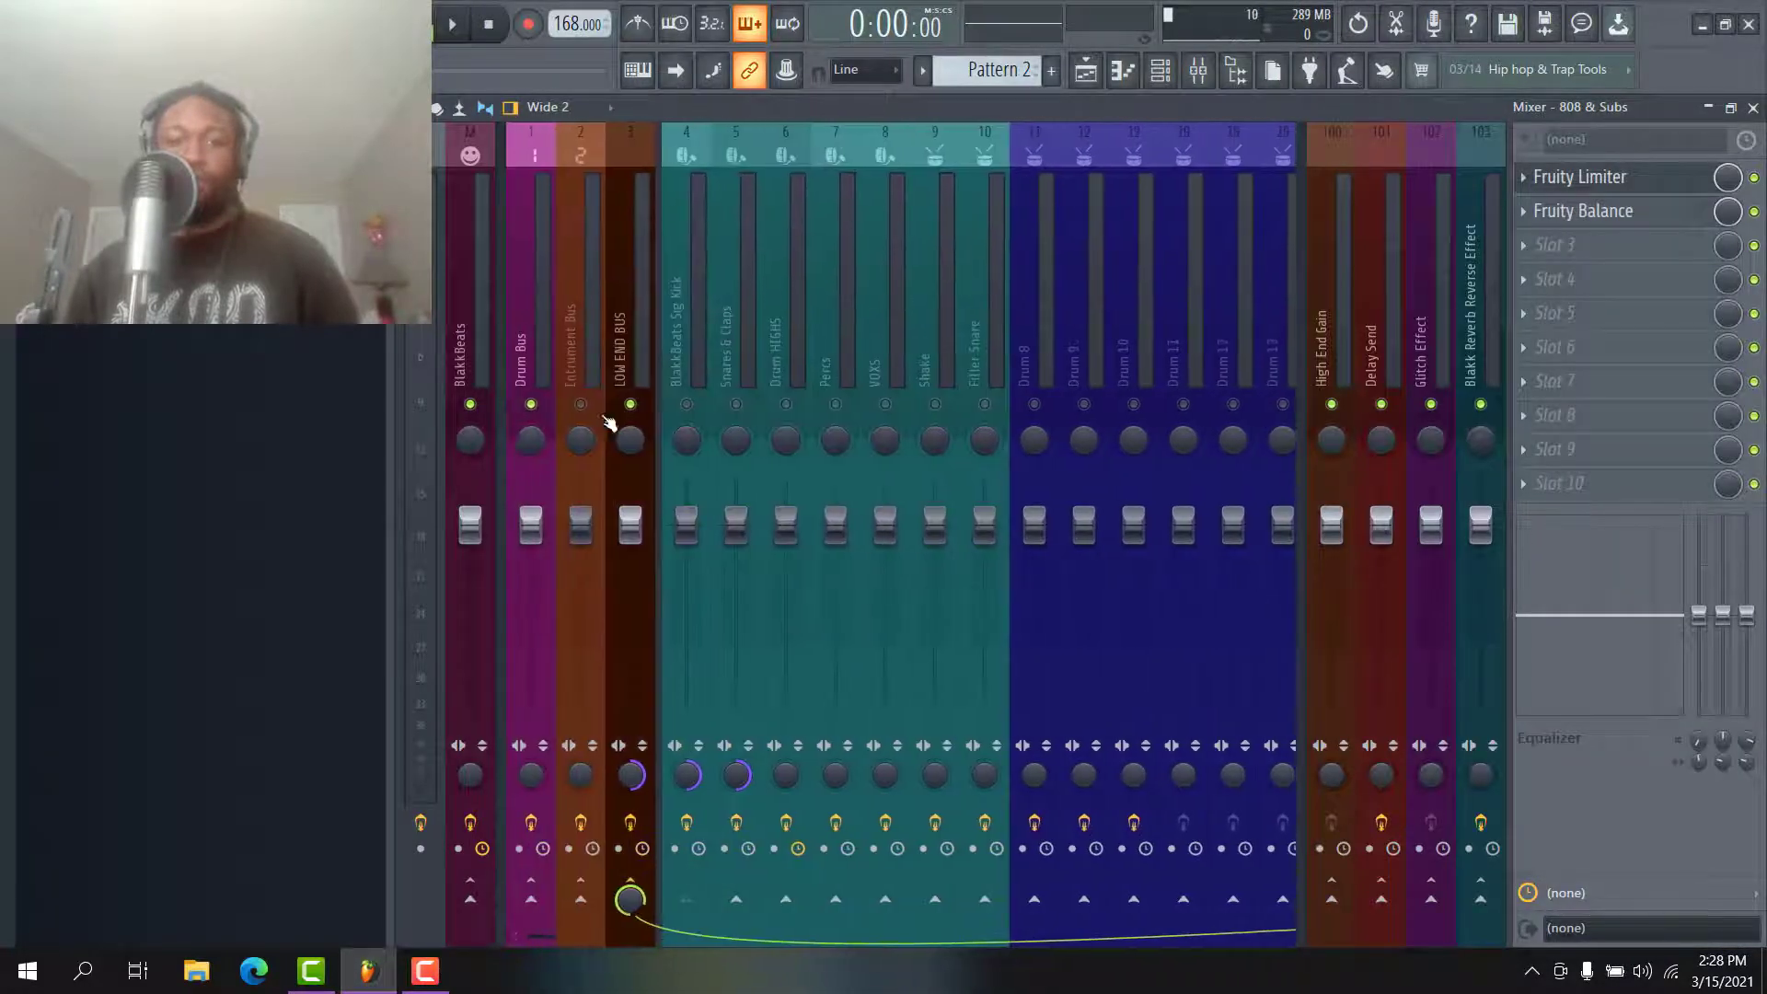
key("space")
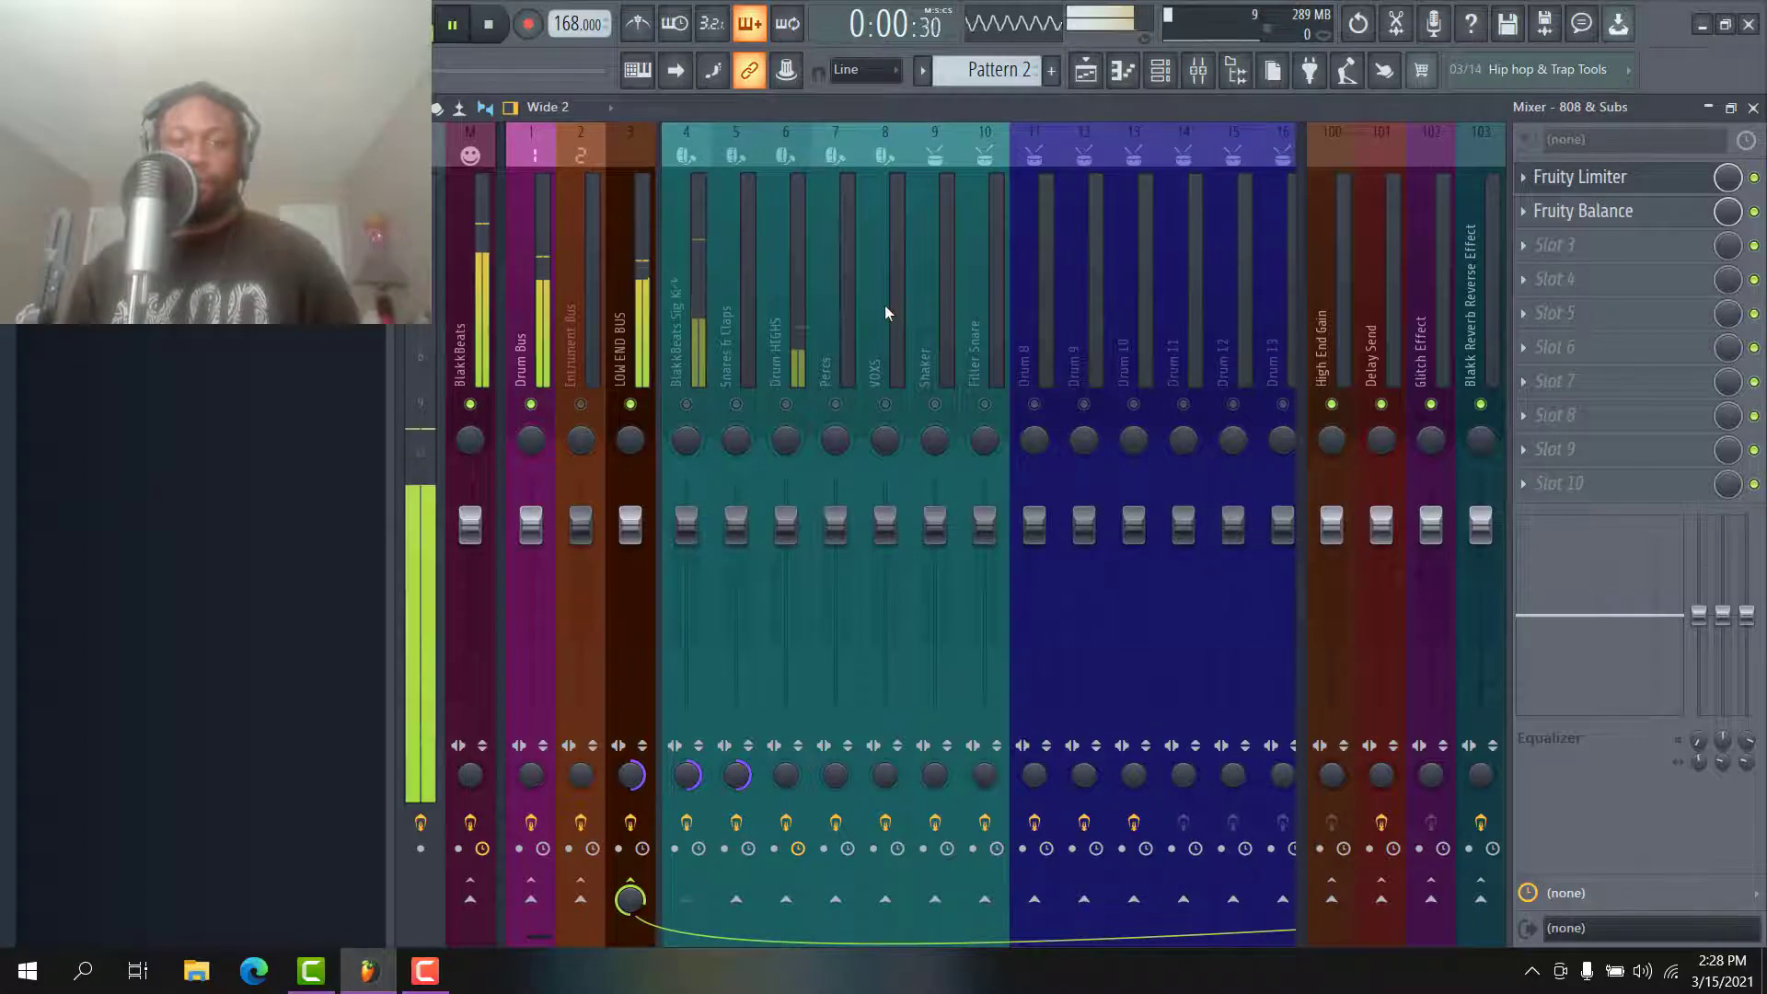
scroll(886, 305, "right", 6)
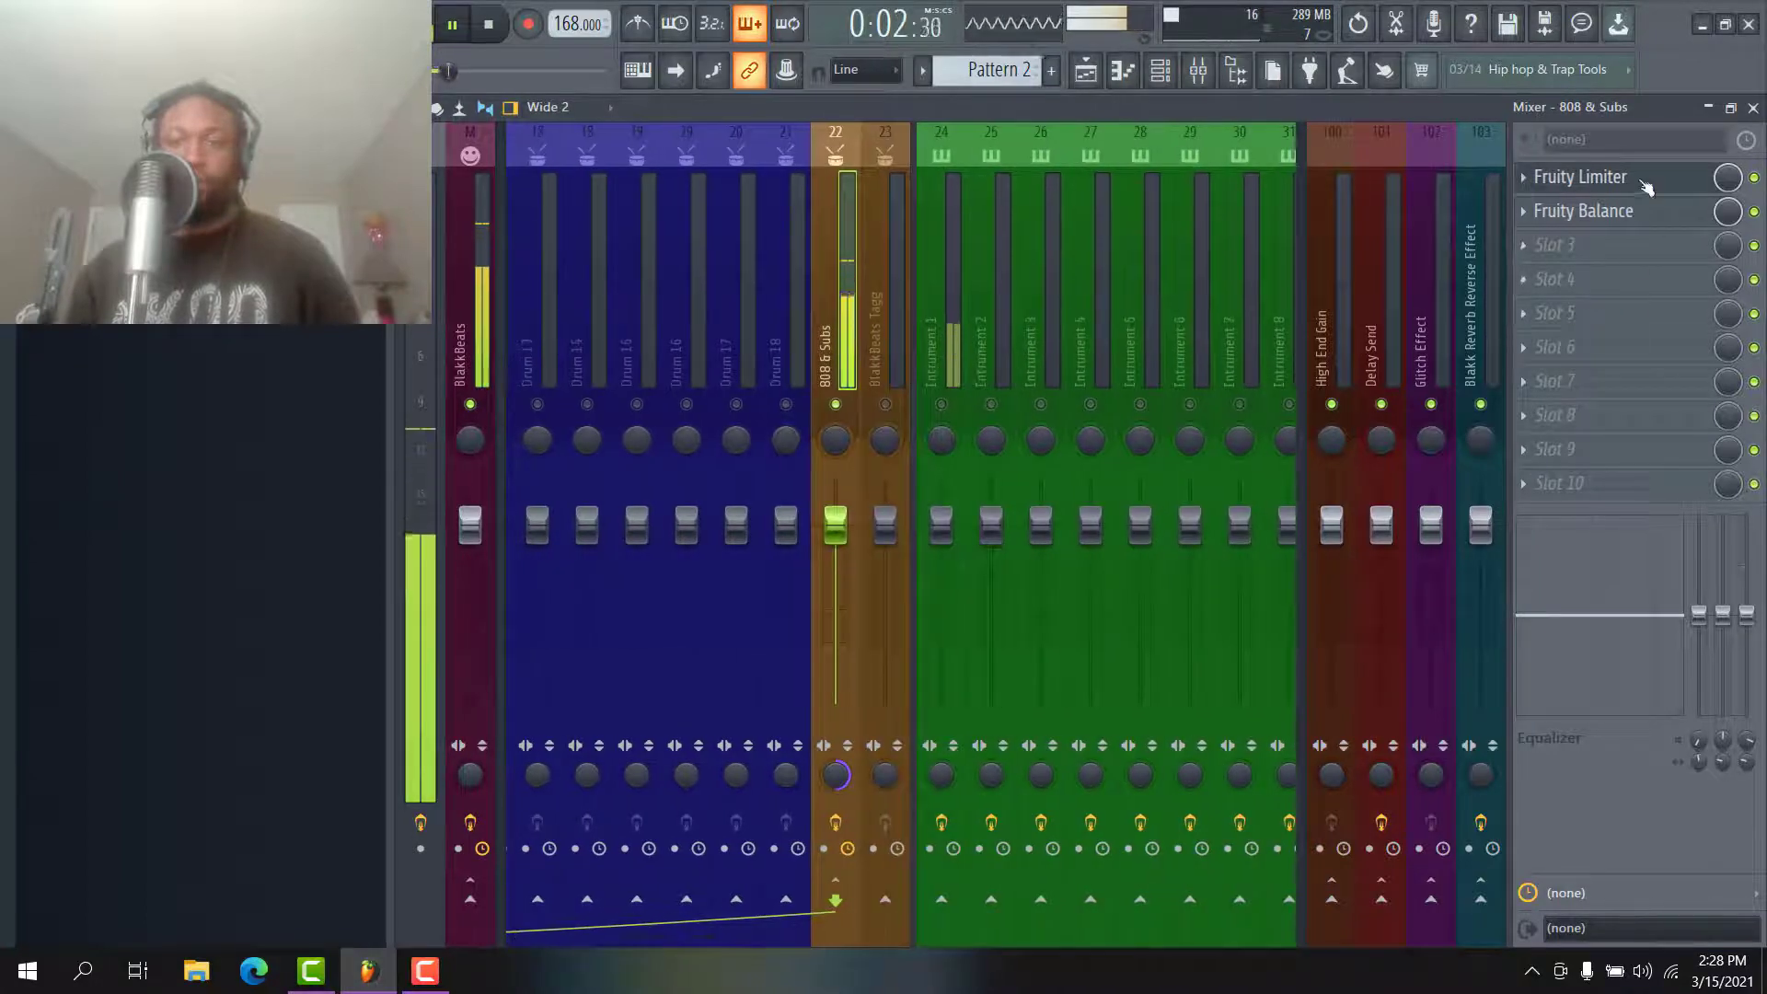
left_click(1579, 177)
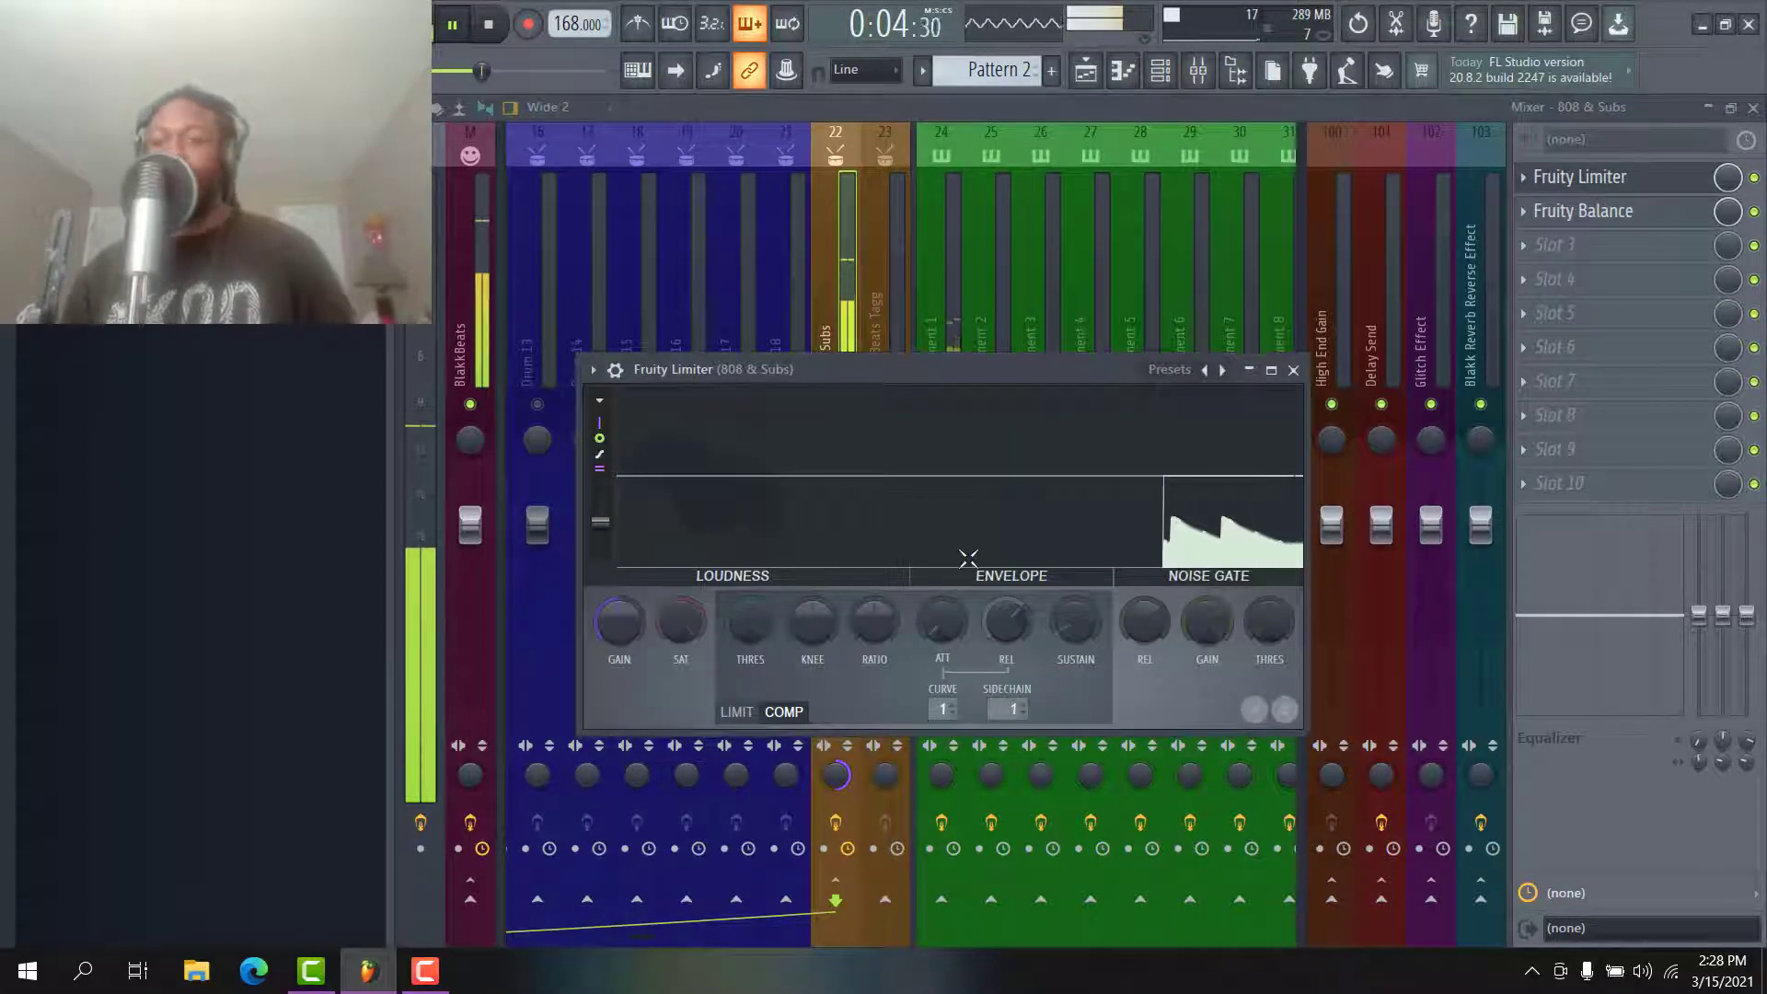
key("space")
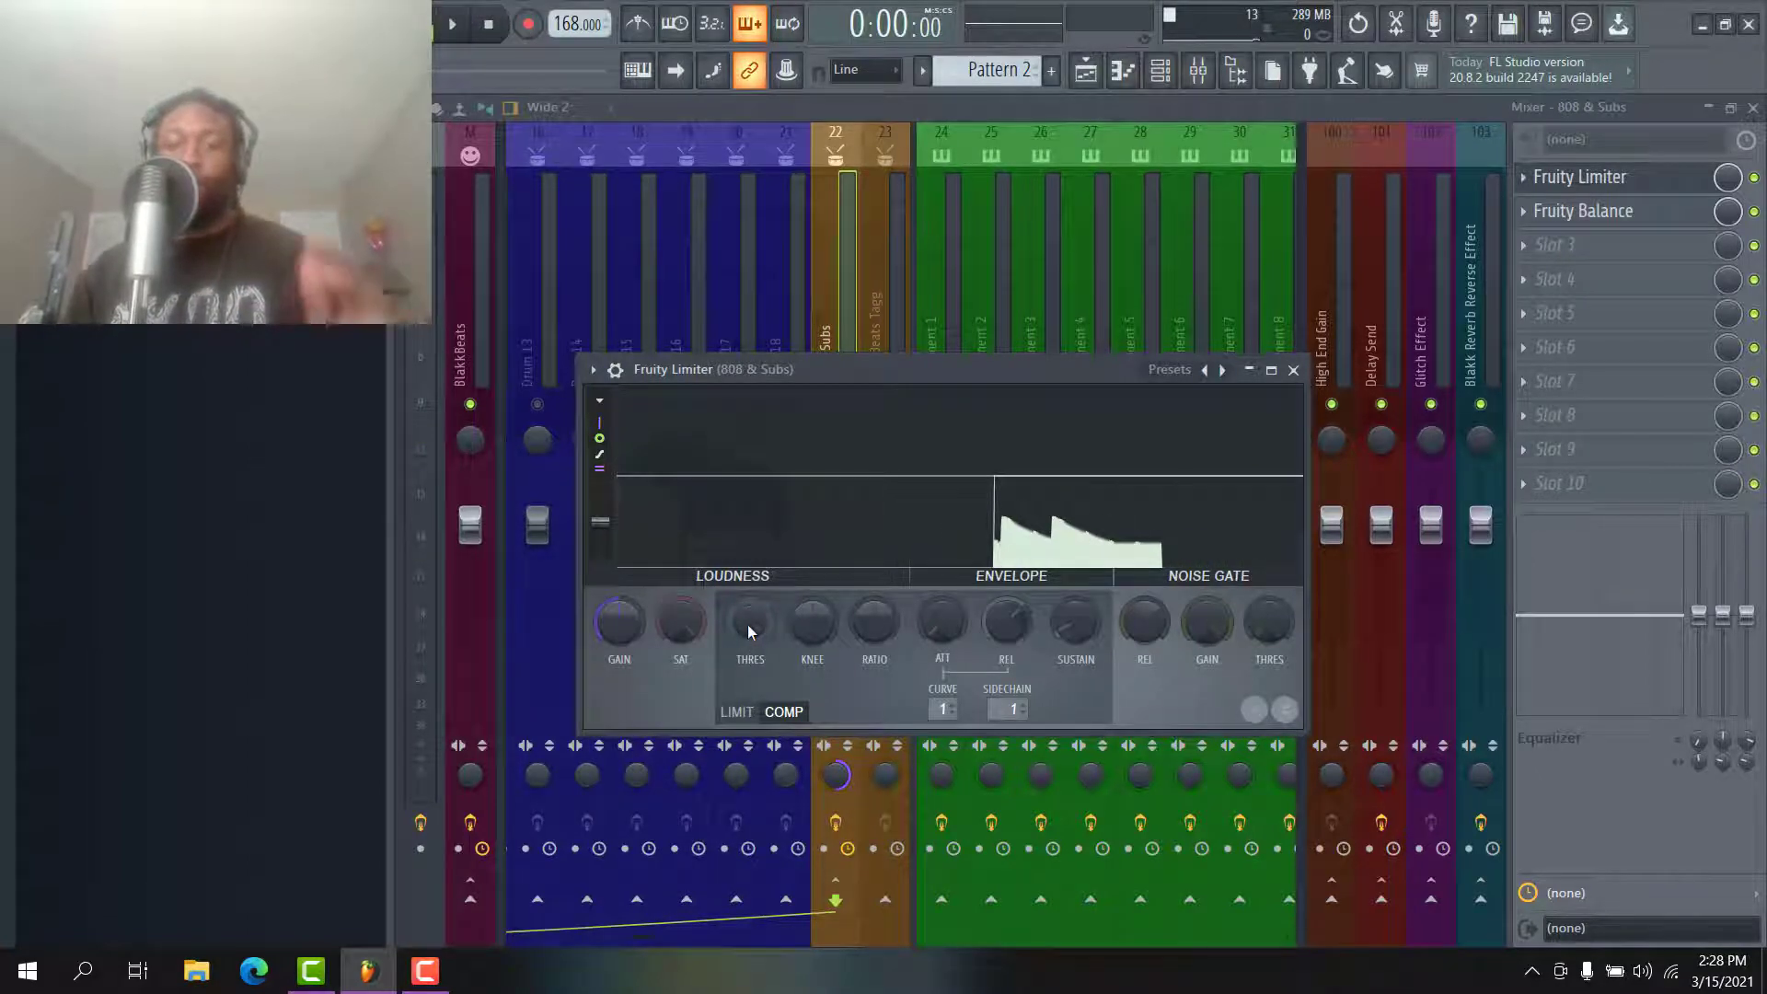
- Lower the Fruity Limiter's compressor threshold below the 808's waveform peaks and raise the ratio
left_click_drag(747, 624, 747, 672)
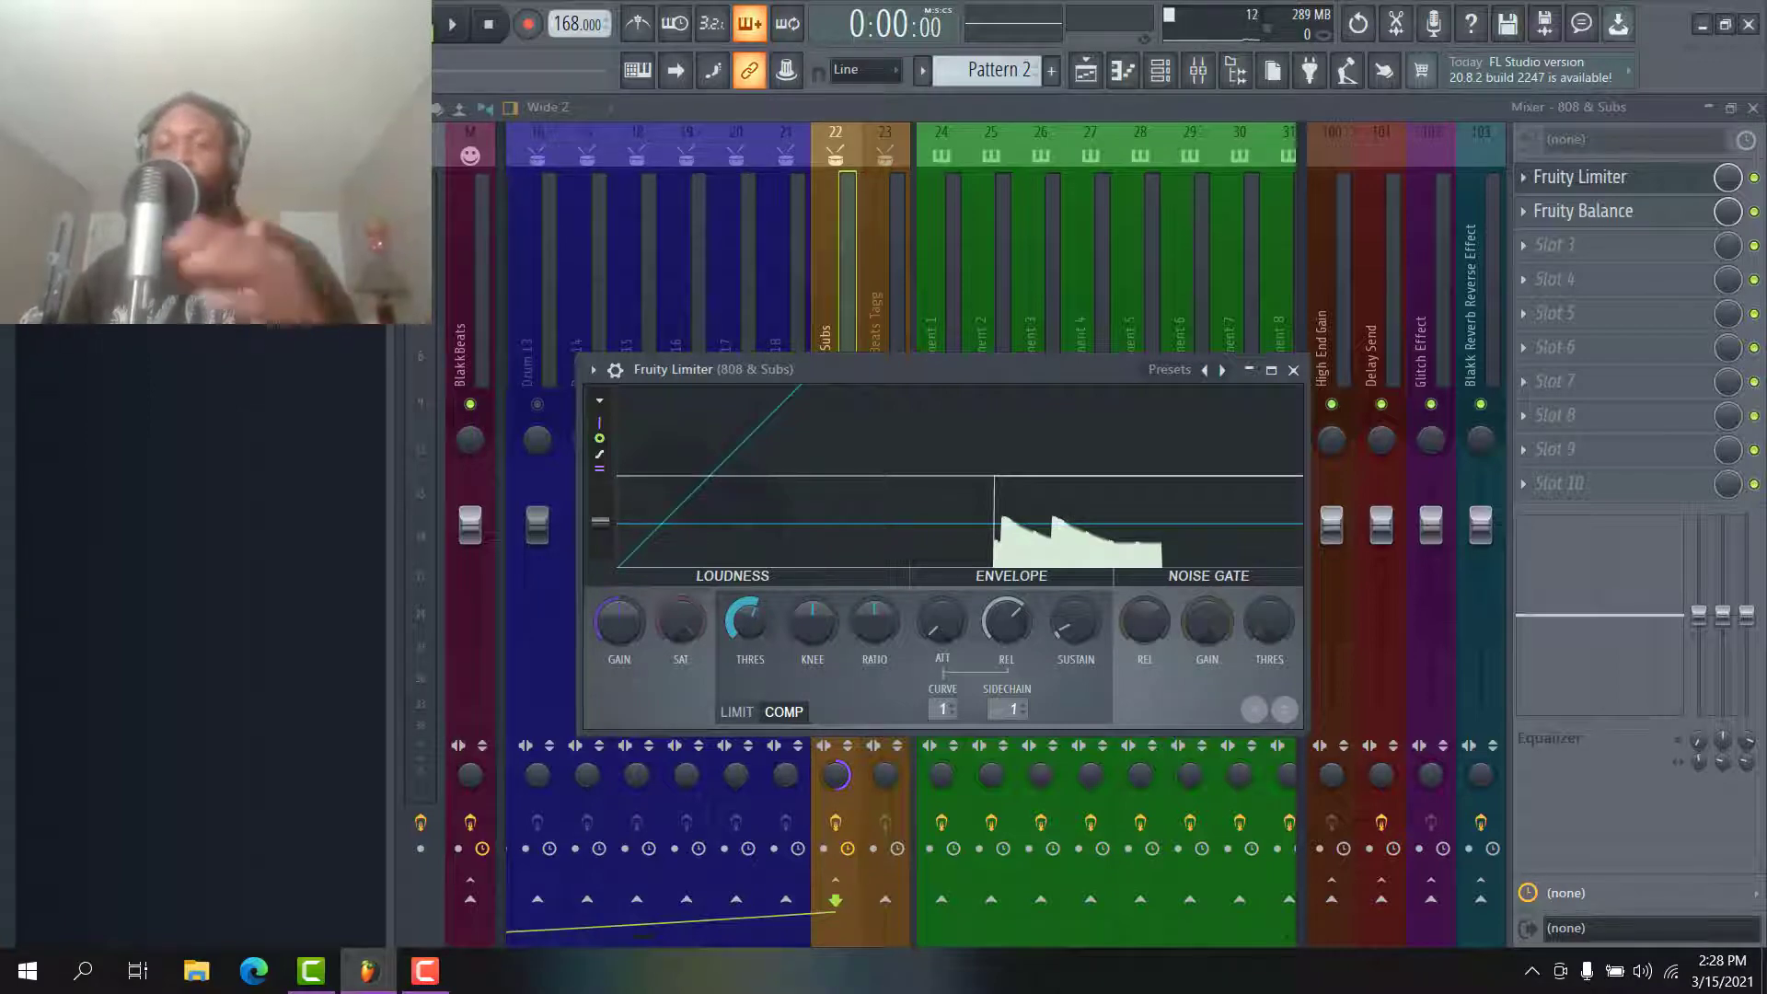
mouse_move(747, 623)
left_mouse_down()
mouse_move(748, 649)
mouse_move(747, 608)
mouse_move(747, 639)
left_mouse_up()
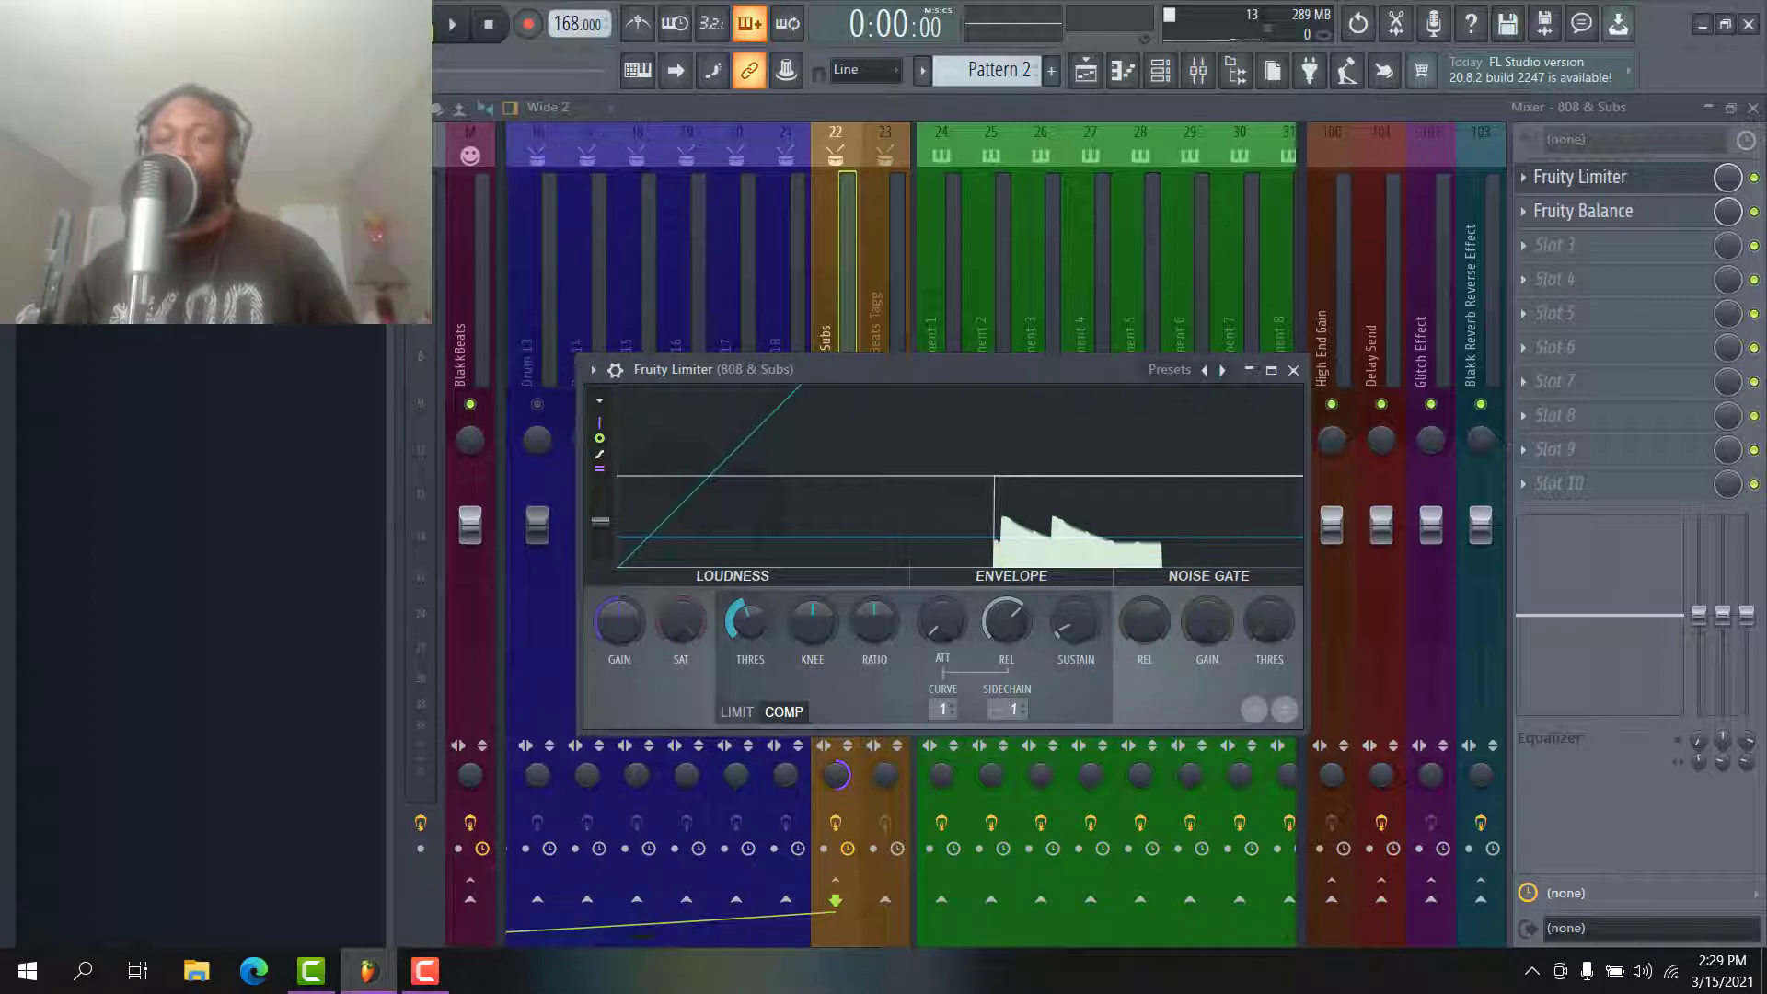
left_click_drag(874, 626, 874, 599)
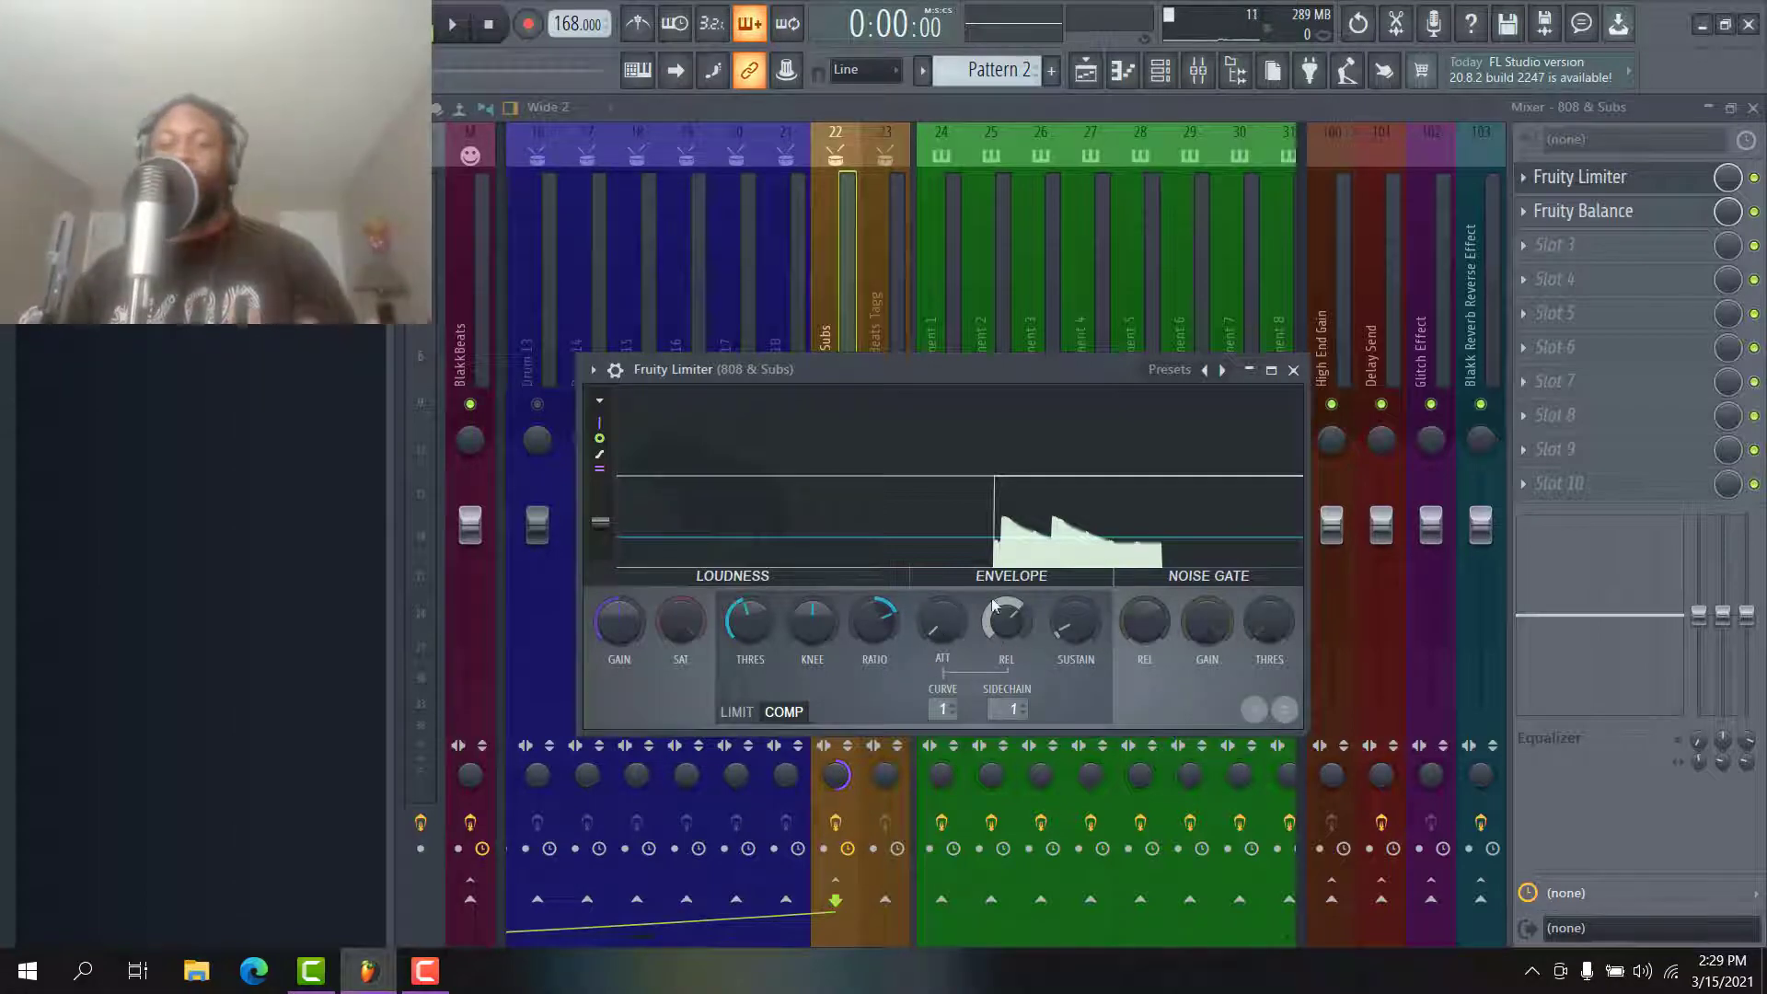
- Turn off the solo on 808 & Subs so all mixer tracks are active
left_click(843, 273)
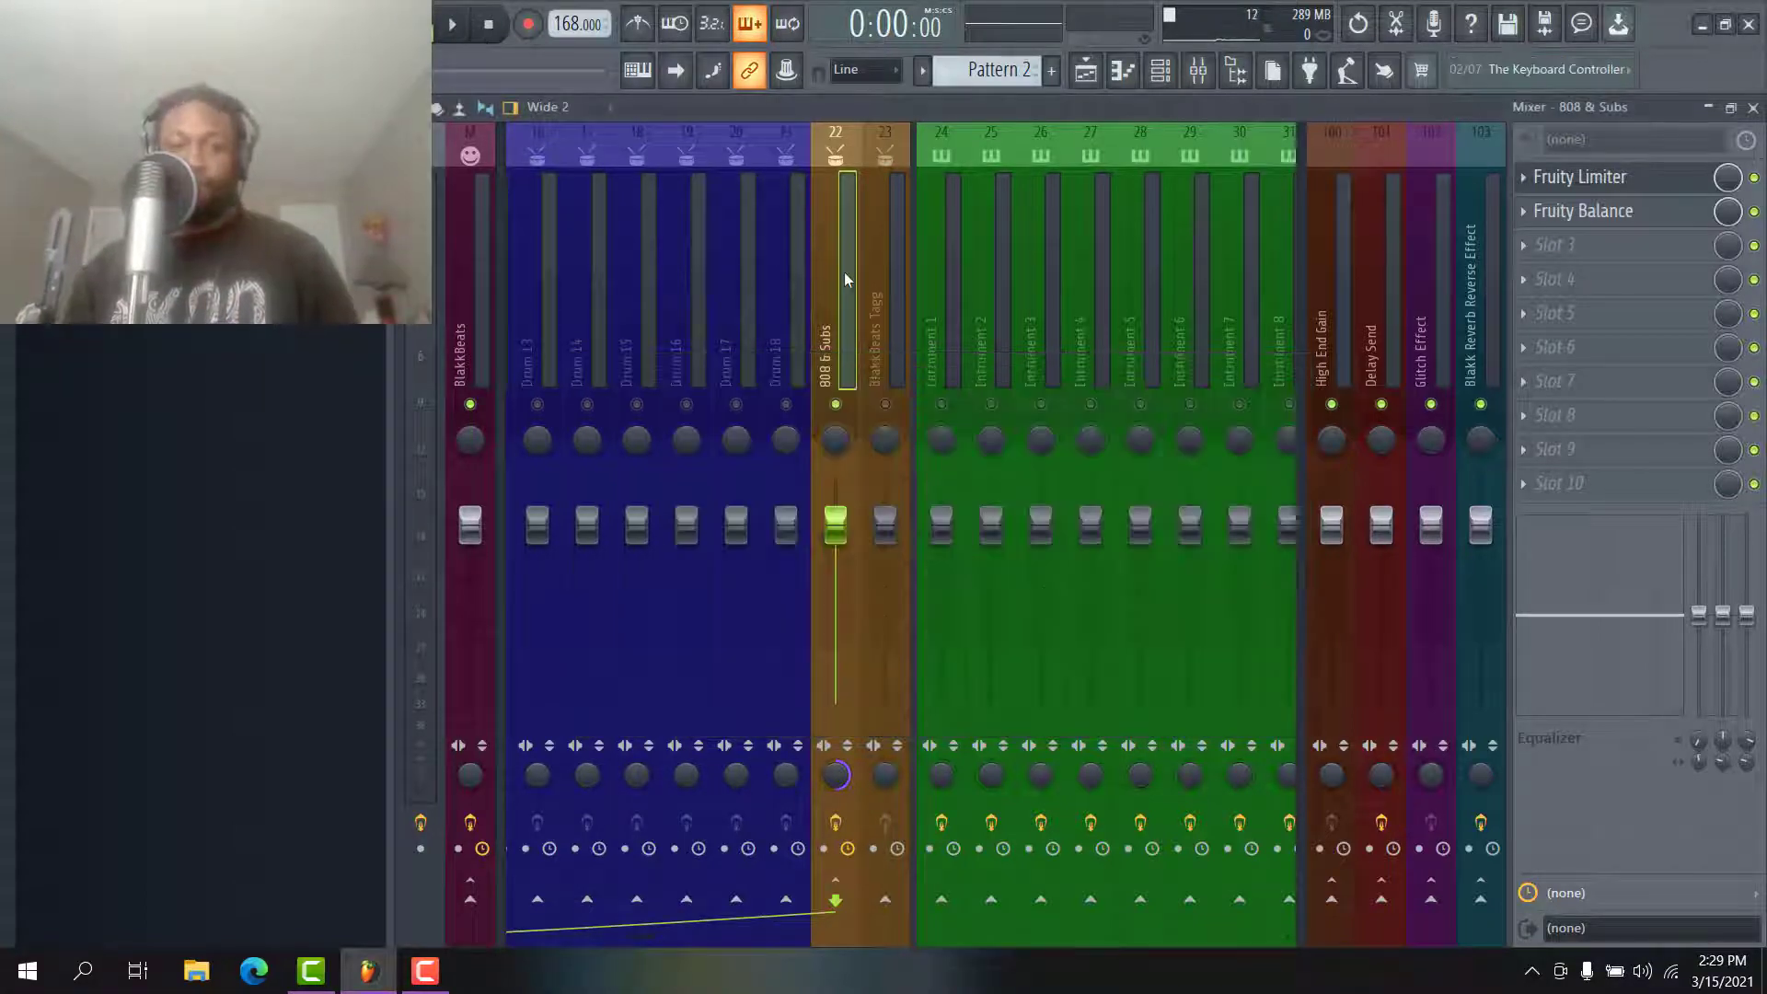
scroll(858, 263, "up", 4)
scroll(900, 314, "down", 5)
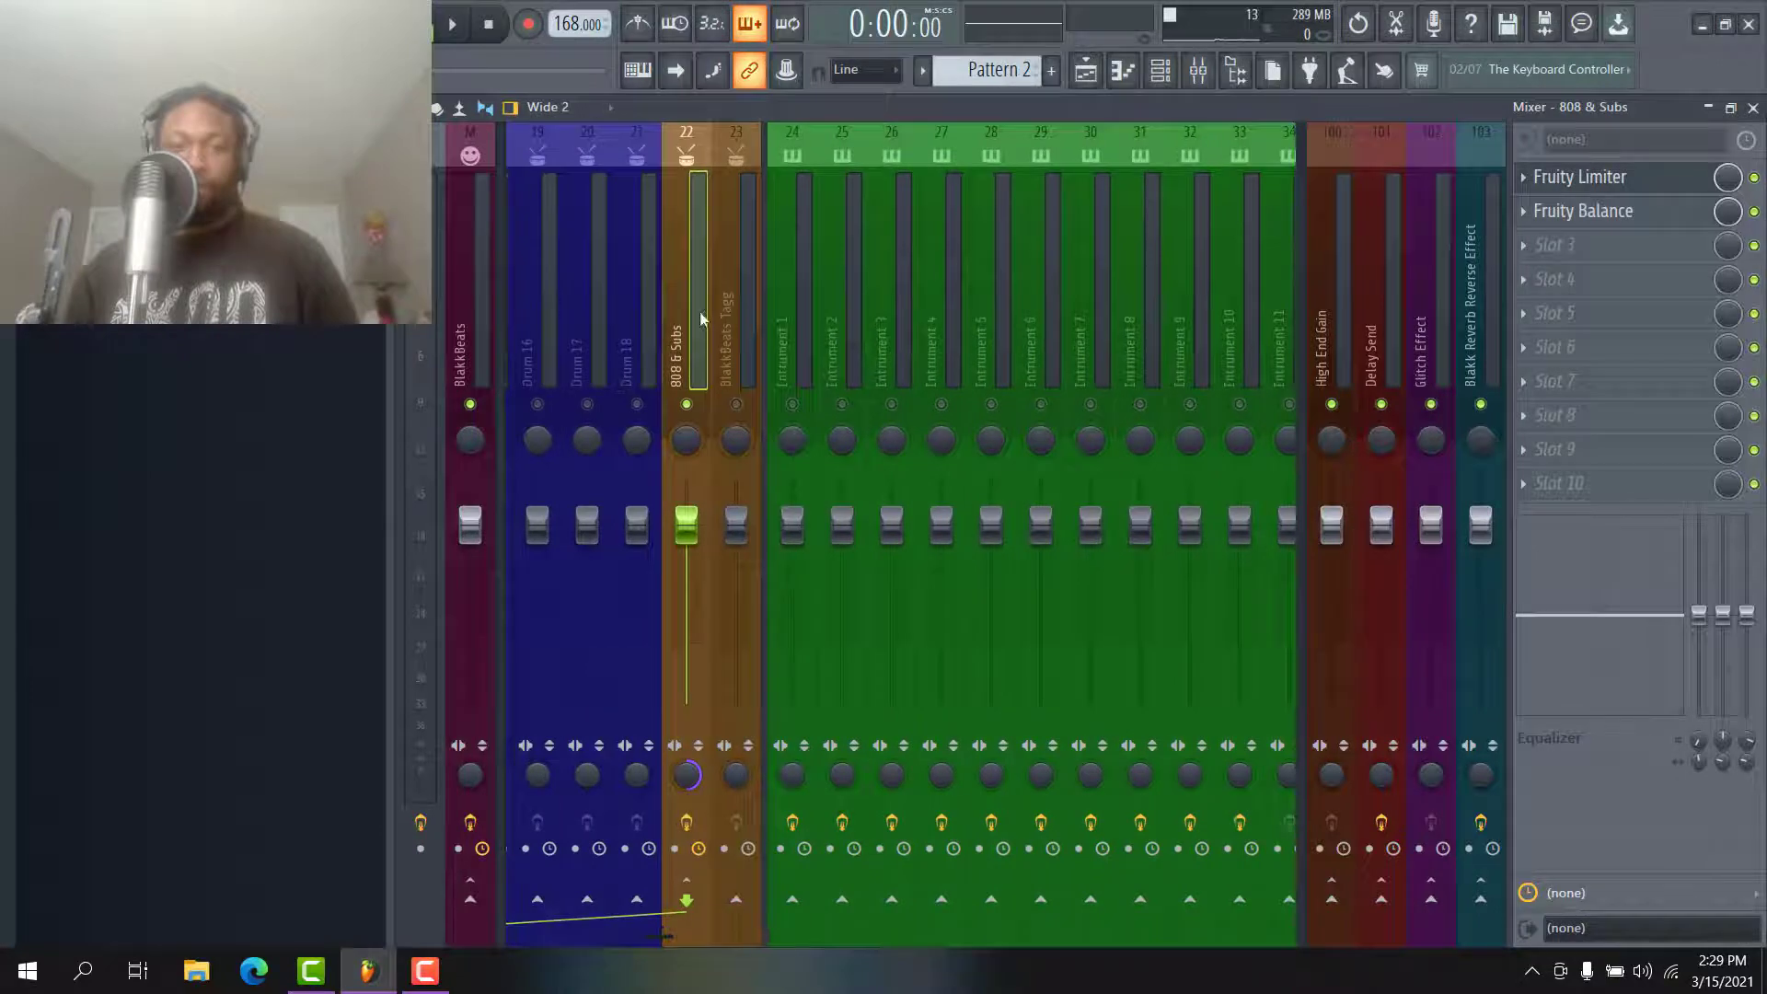
scroll(747, 272, "up", 5)
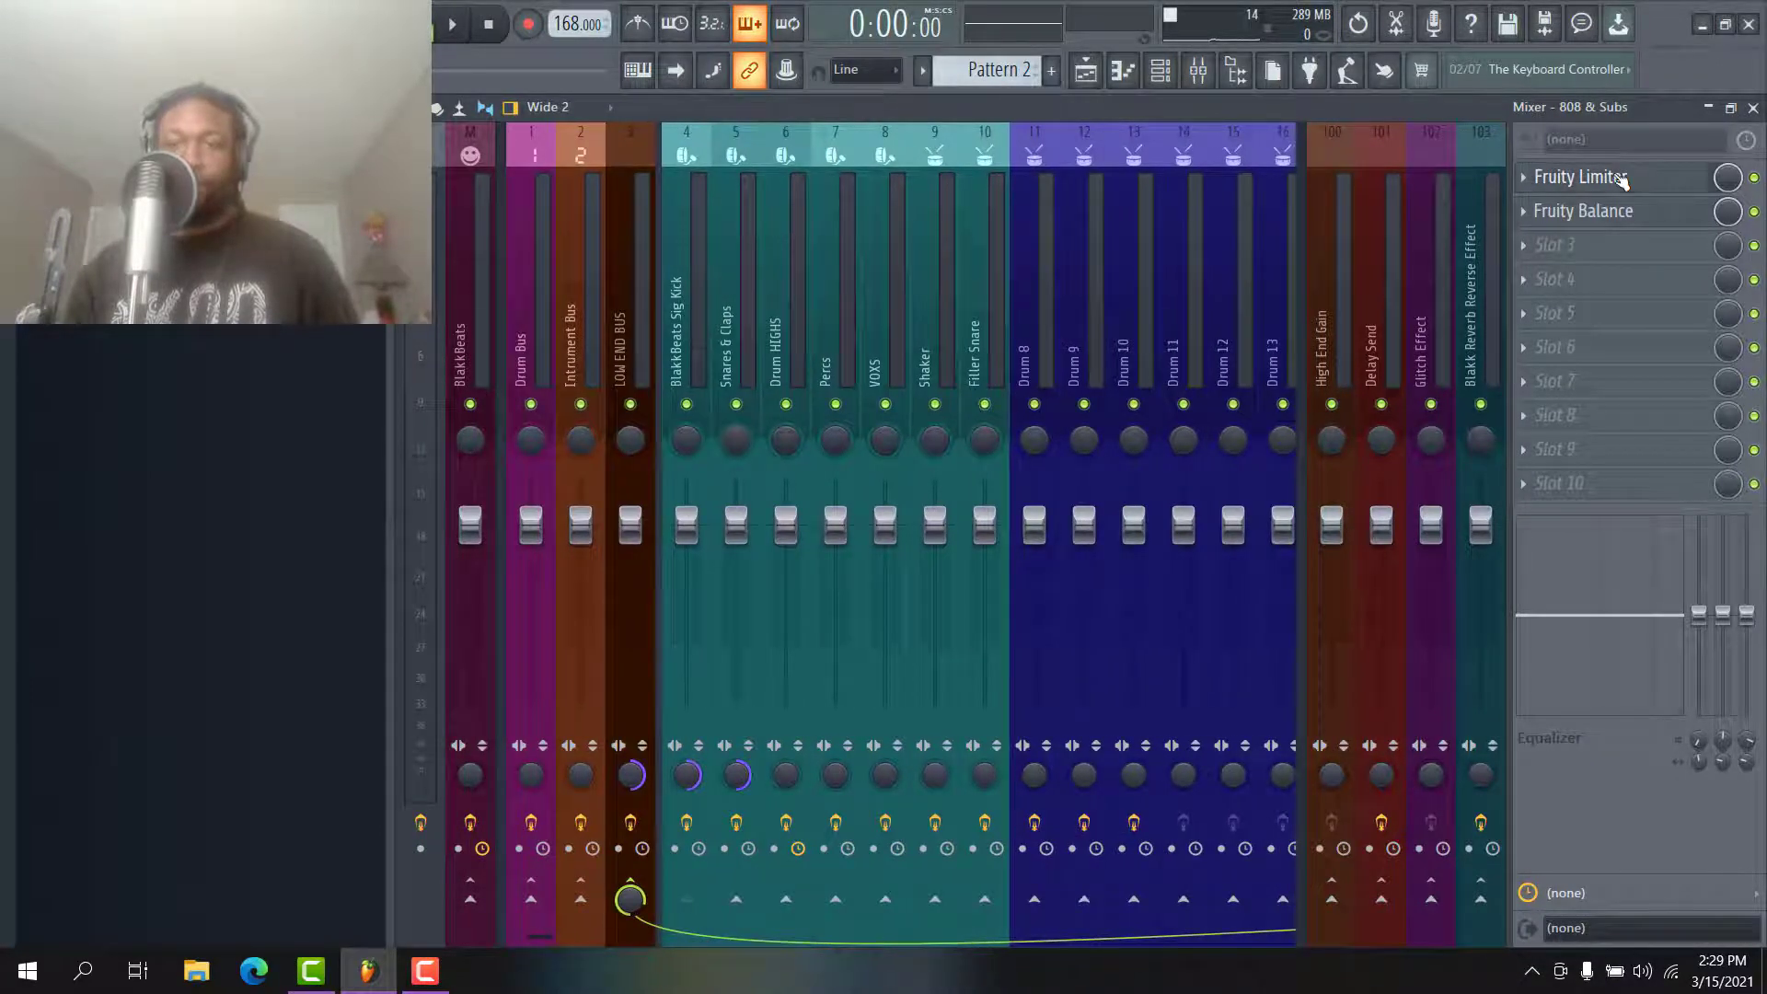
- Maximize the Fruity Limiter of the 808 & Subs track and play the song to examine the kick-triggered gain reduction
left_click(1620, 180)
left_click(1086, 69)
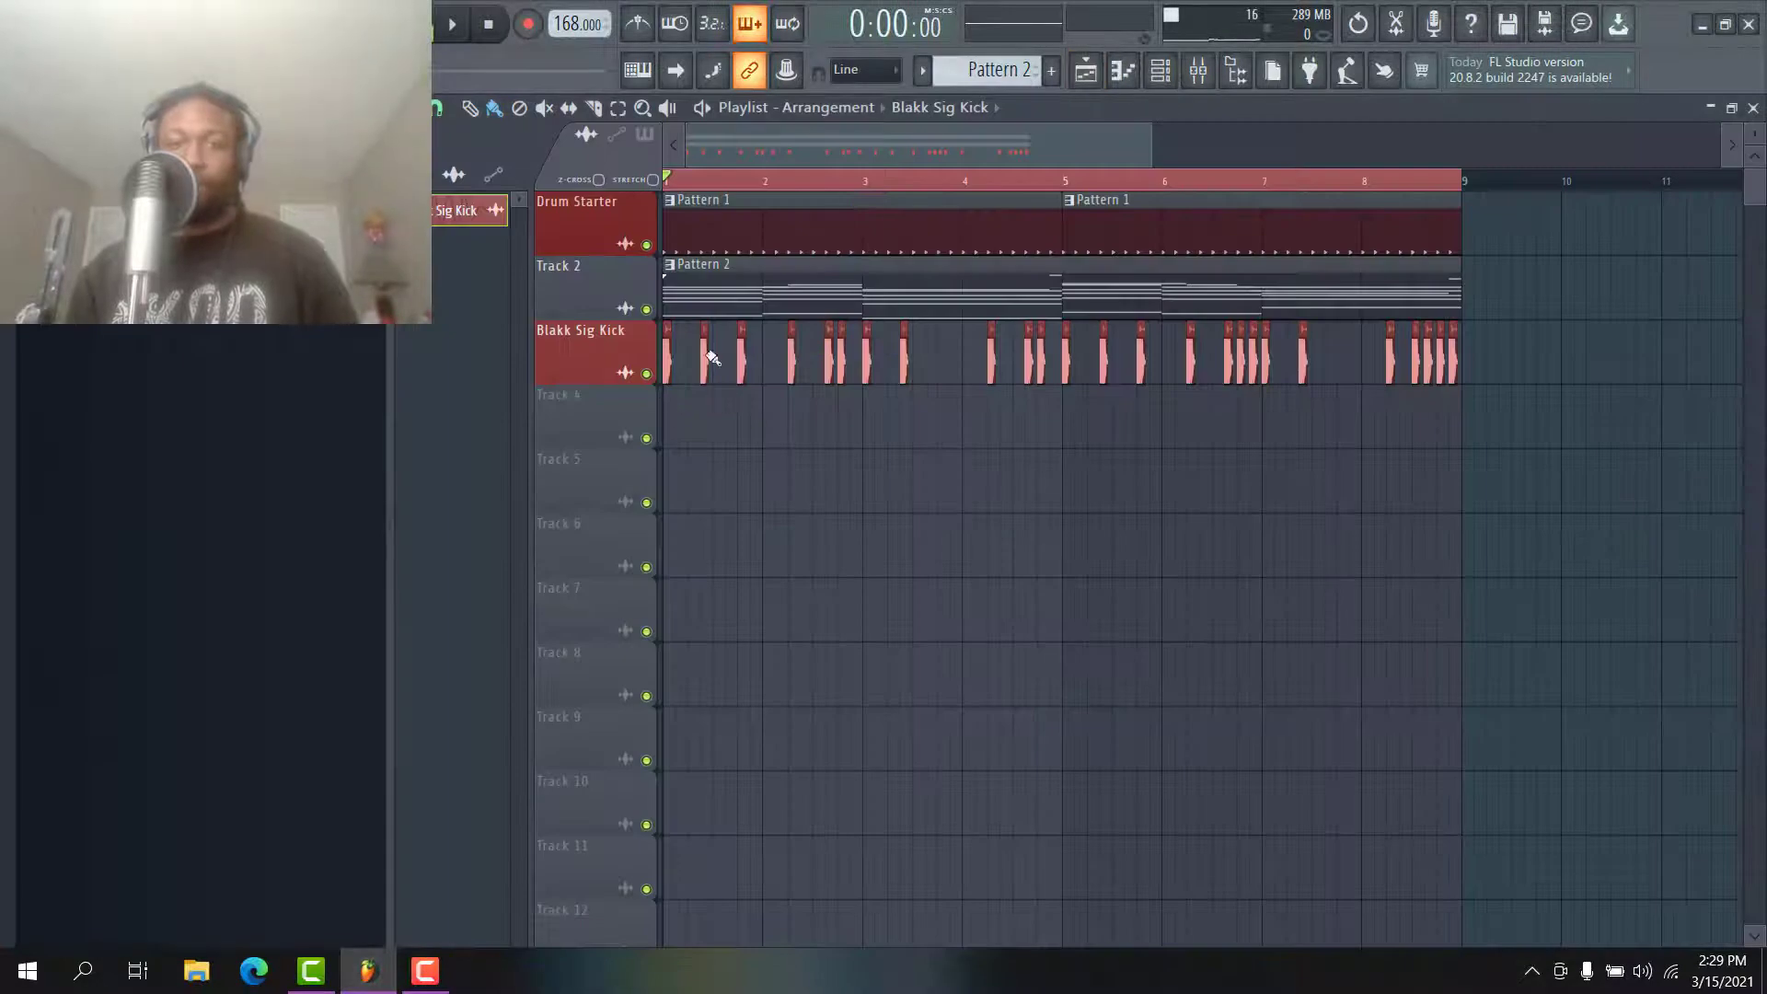
left_click(1198, 70)
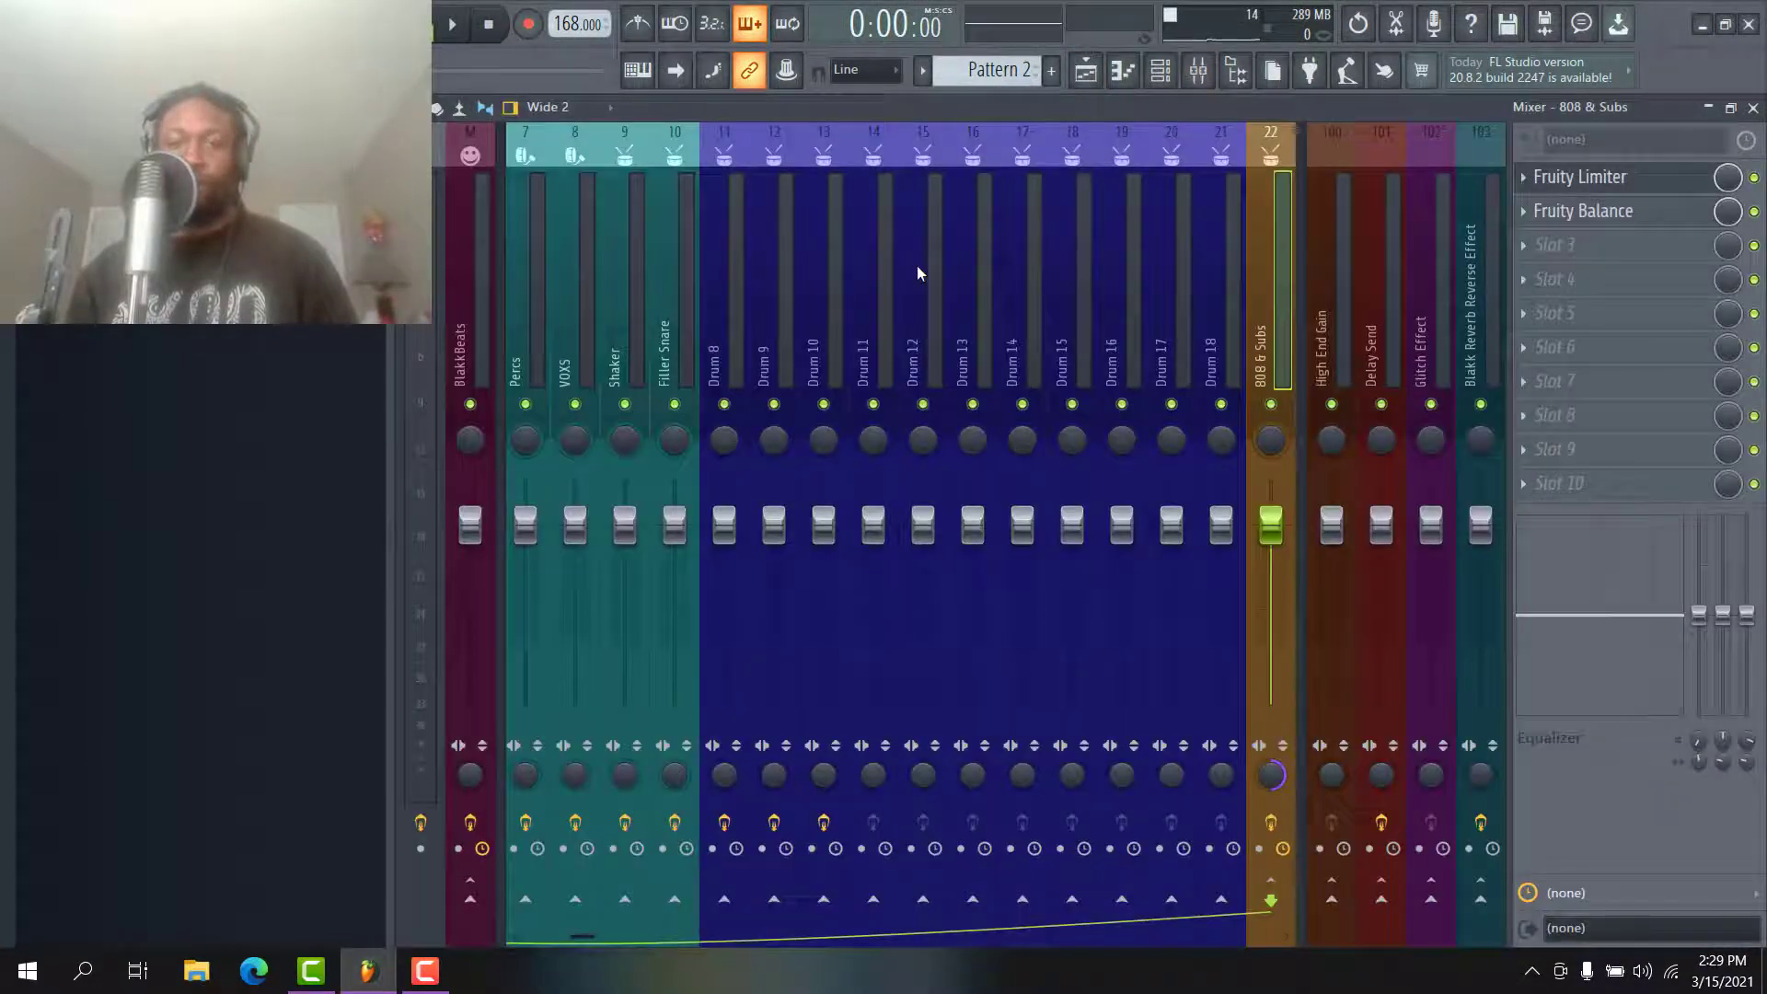
scroll(921, 262, "down", 3)
left_click(1601, 178)
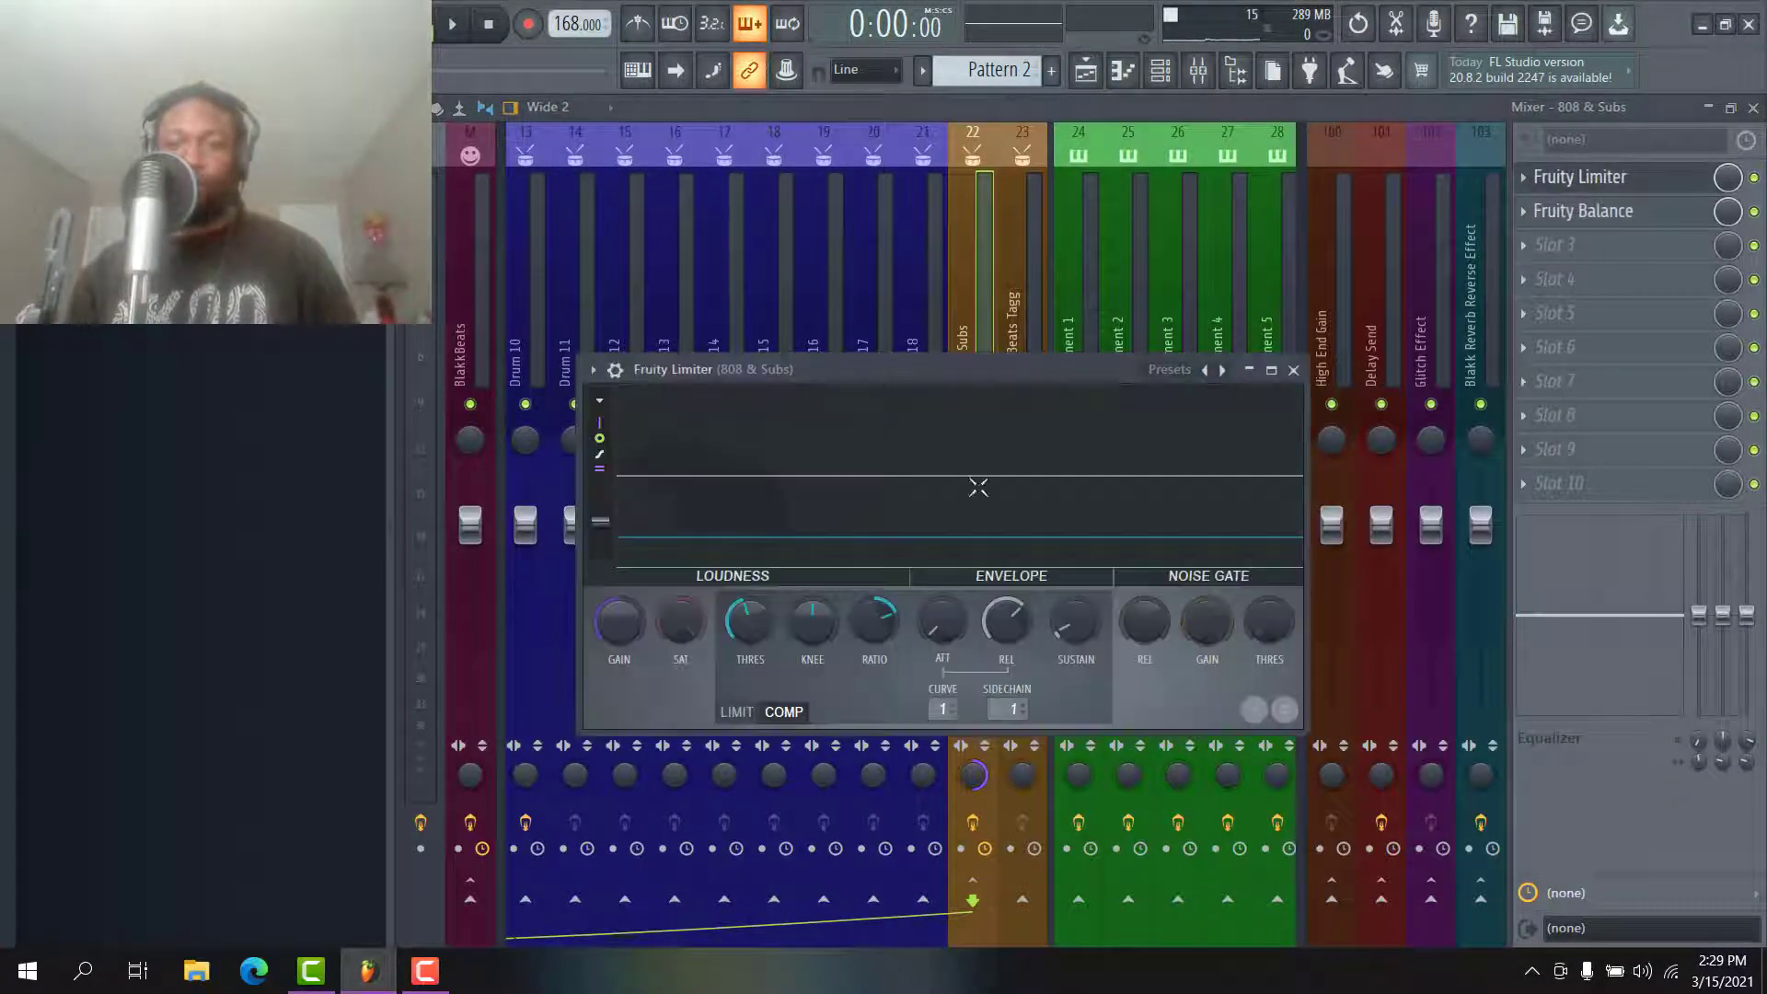
left_click_drag(970, 383, 957, 296)
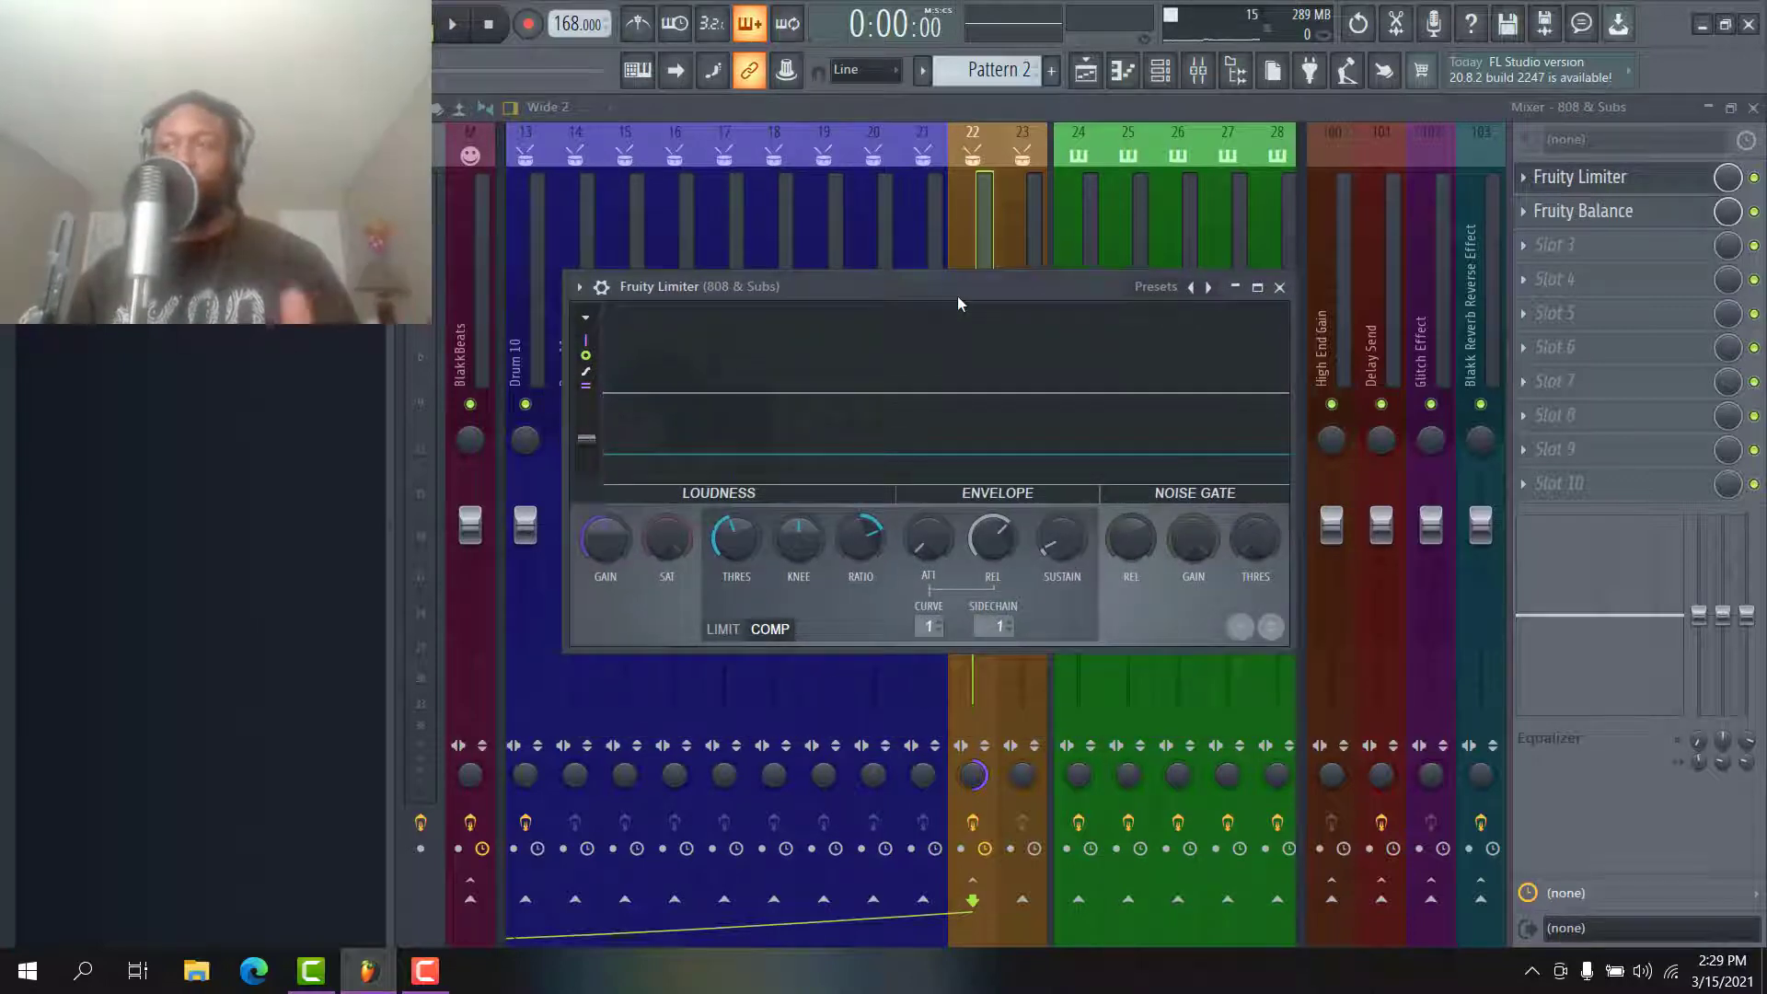
double_click(1008, 285)
key("space")
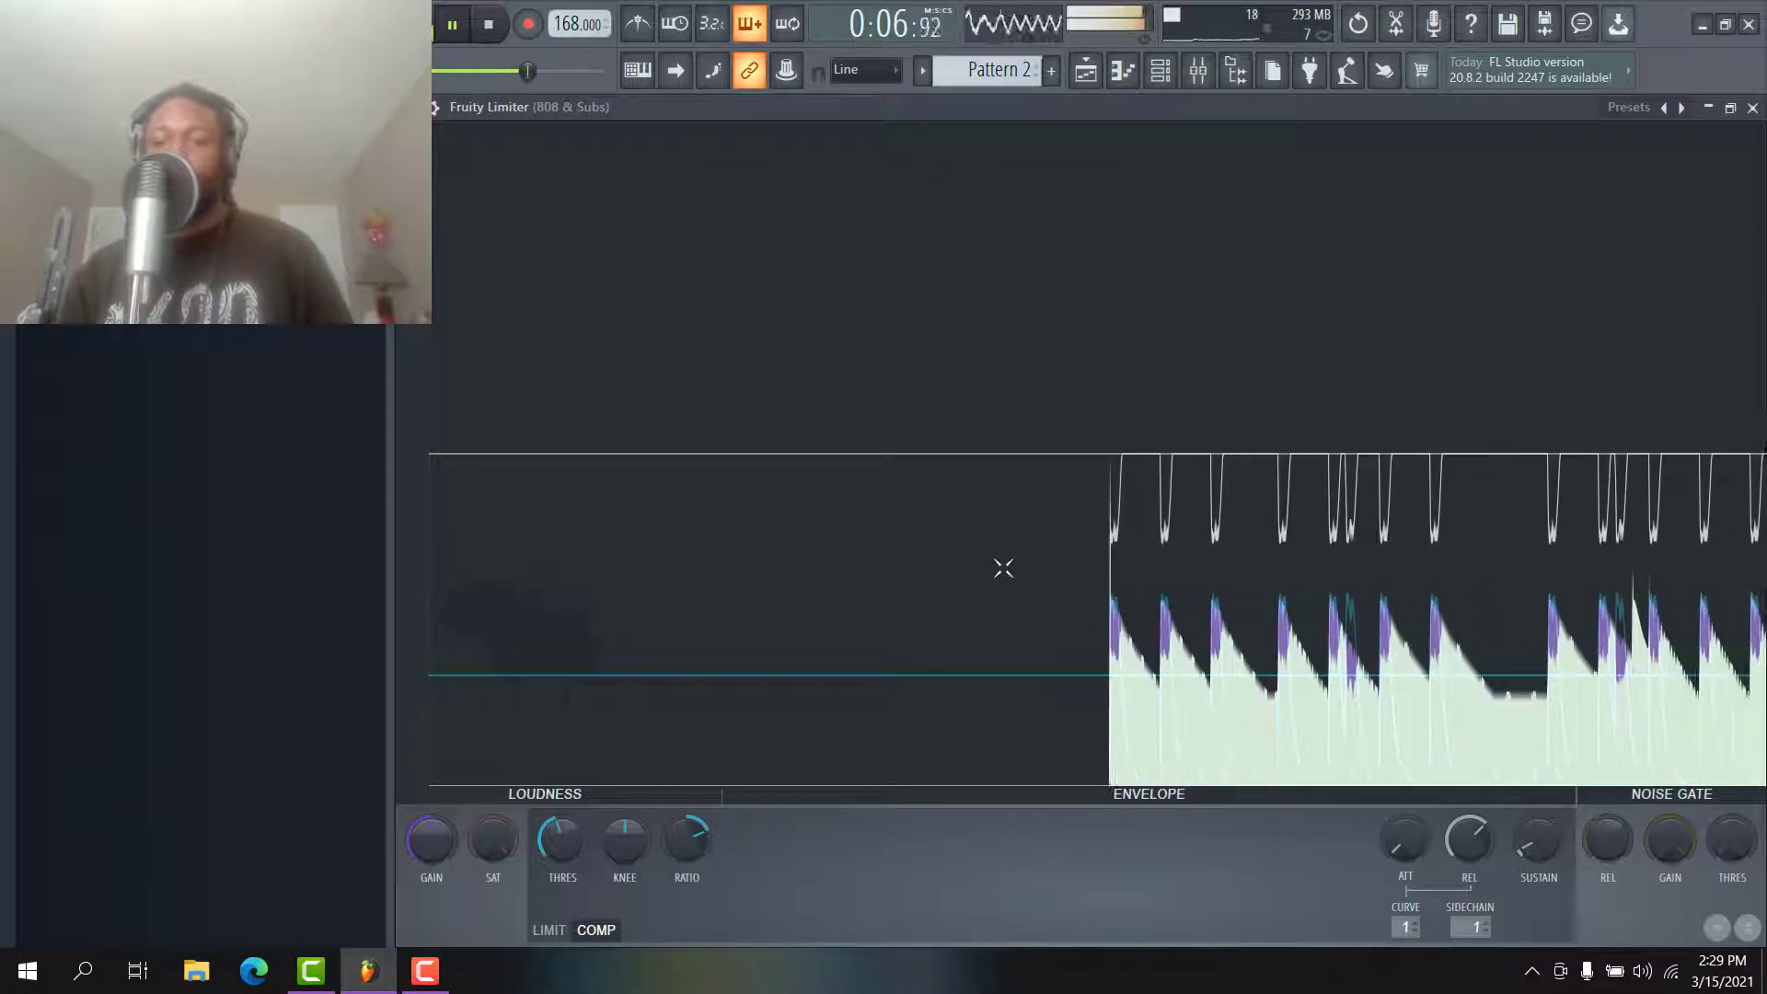
- Lower the Fruity Limiter's compressor threshold to its minimum and play the song briefly to examine the extreme ducking
key("space")
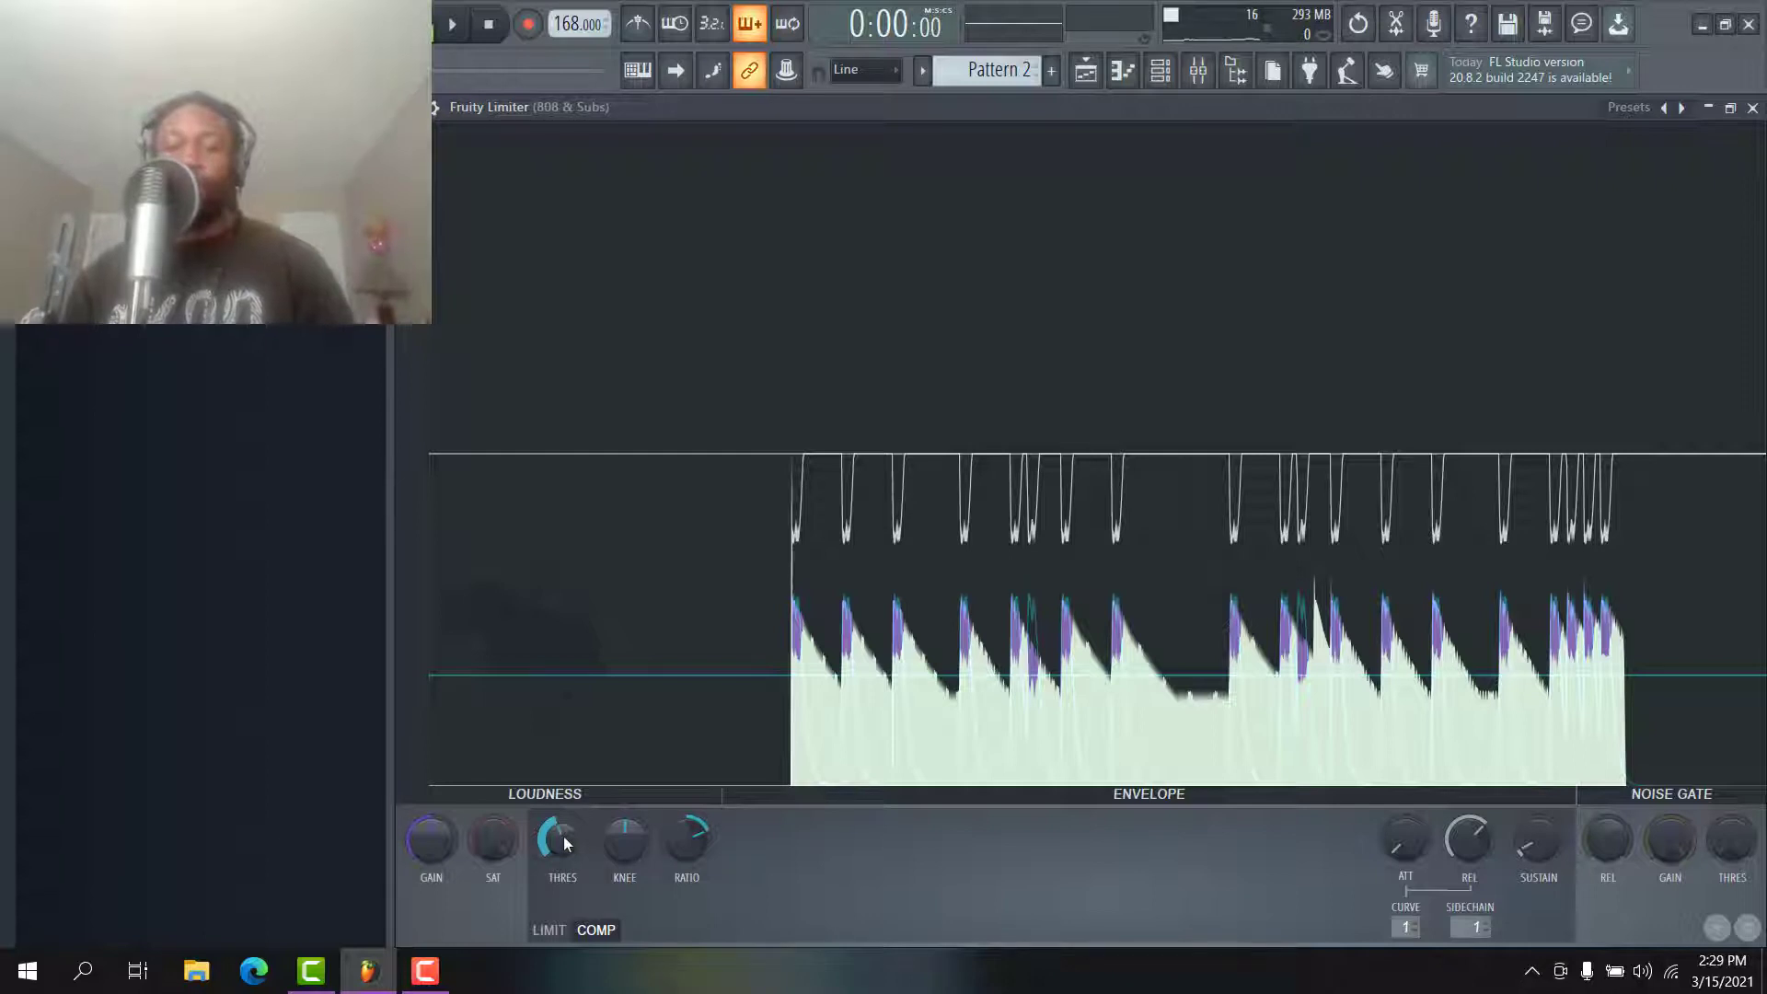
left_click_drag(563, 836, 563, 930)
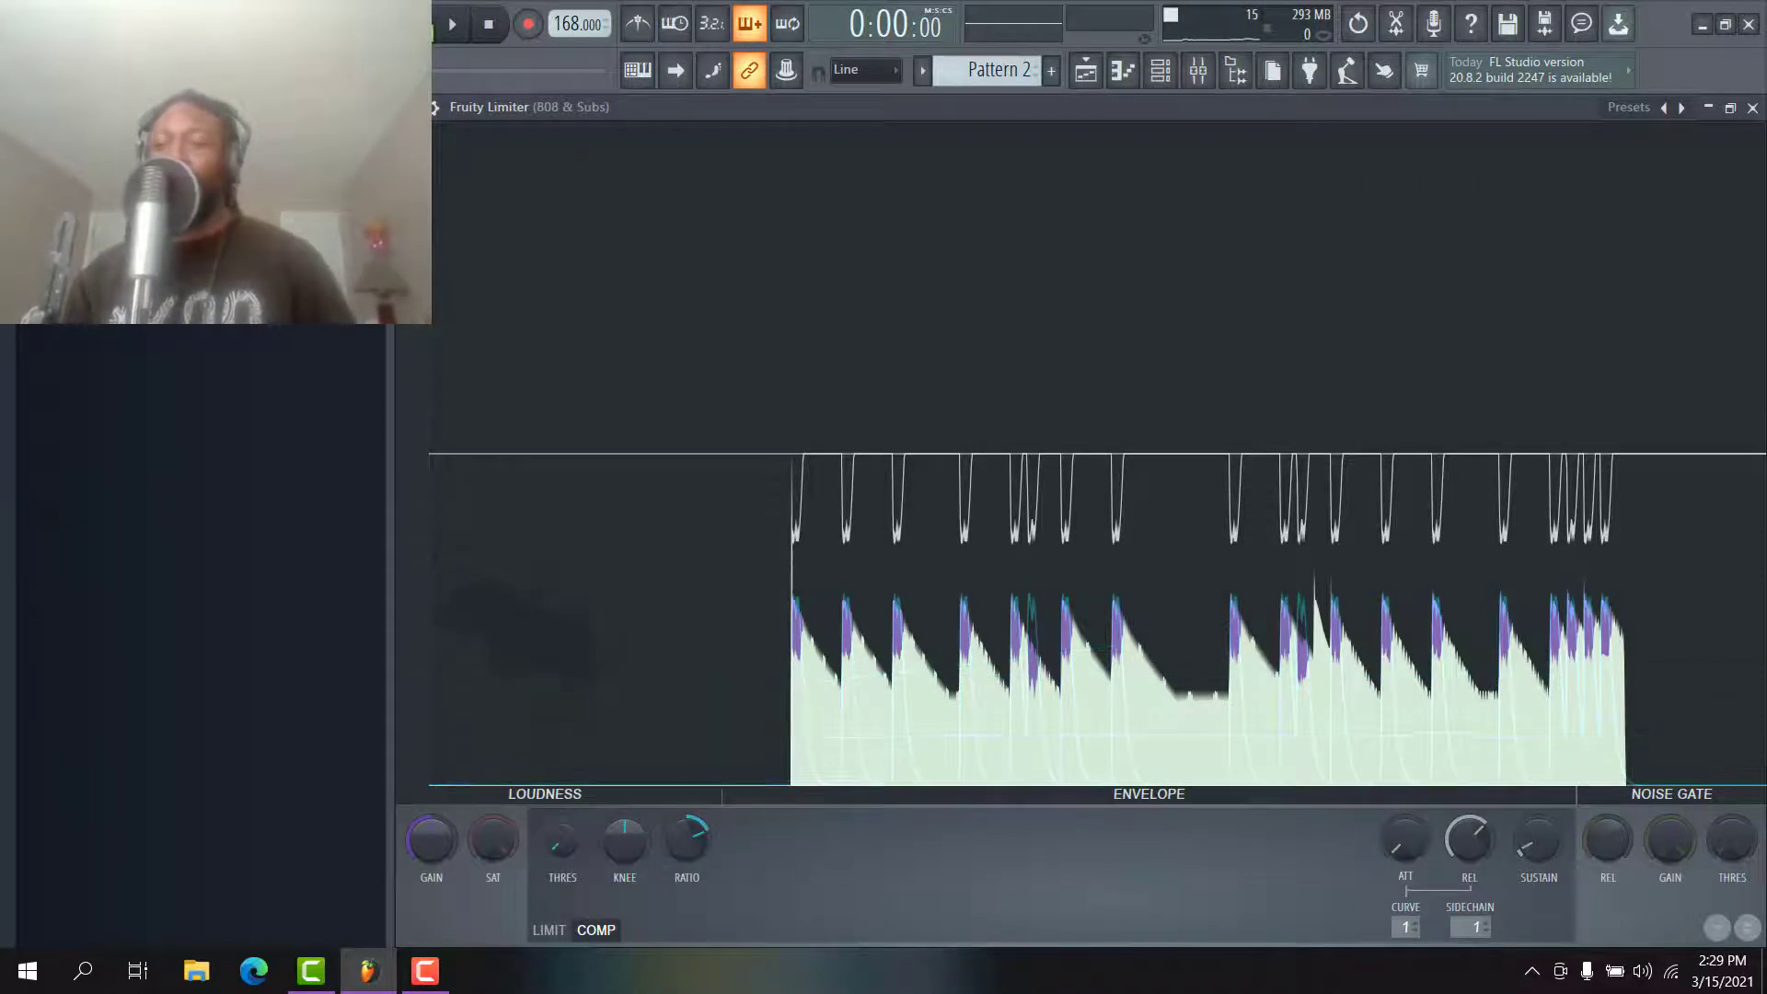
key("space")
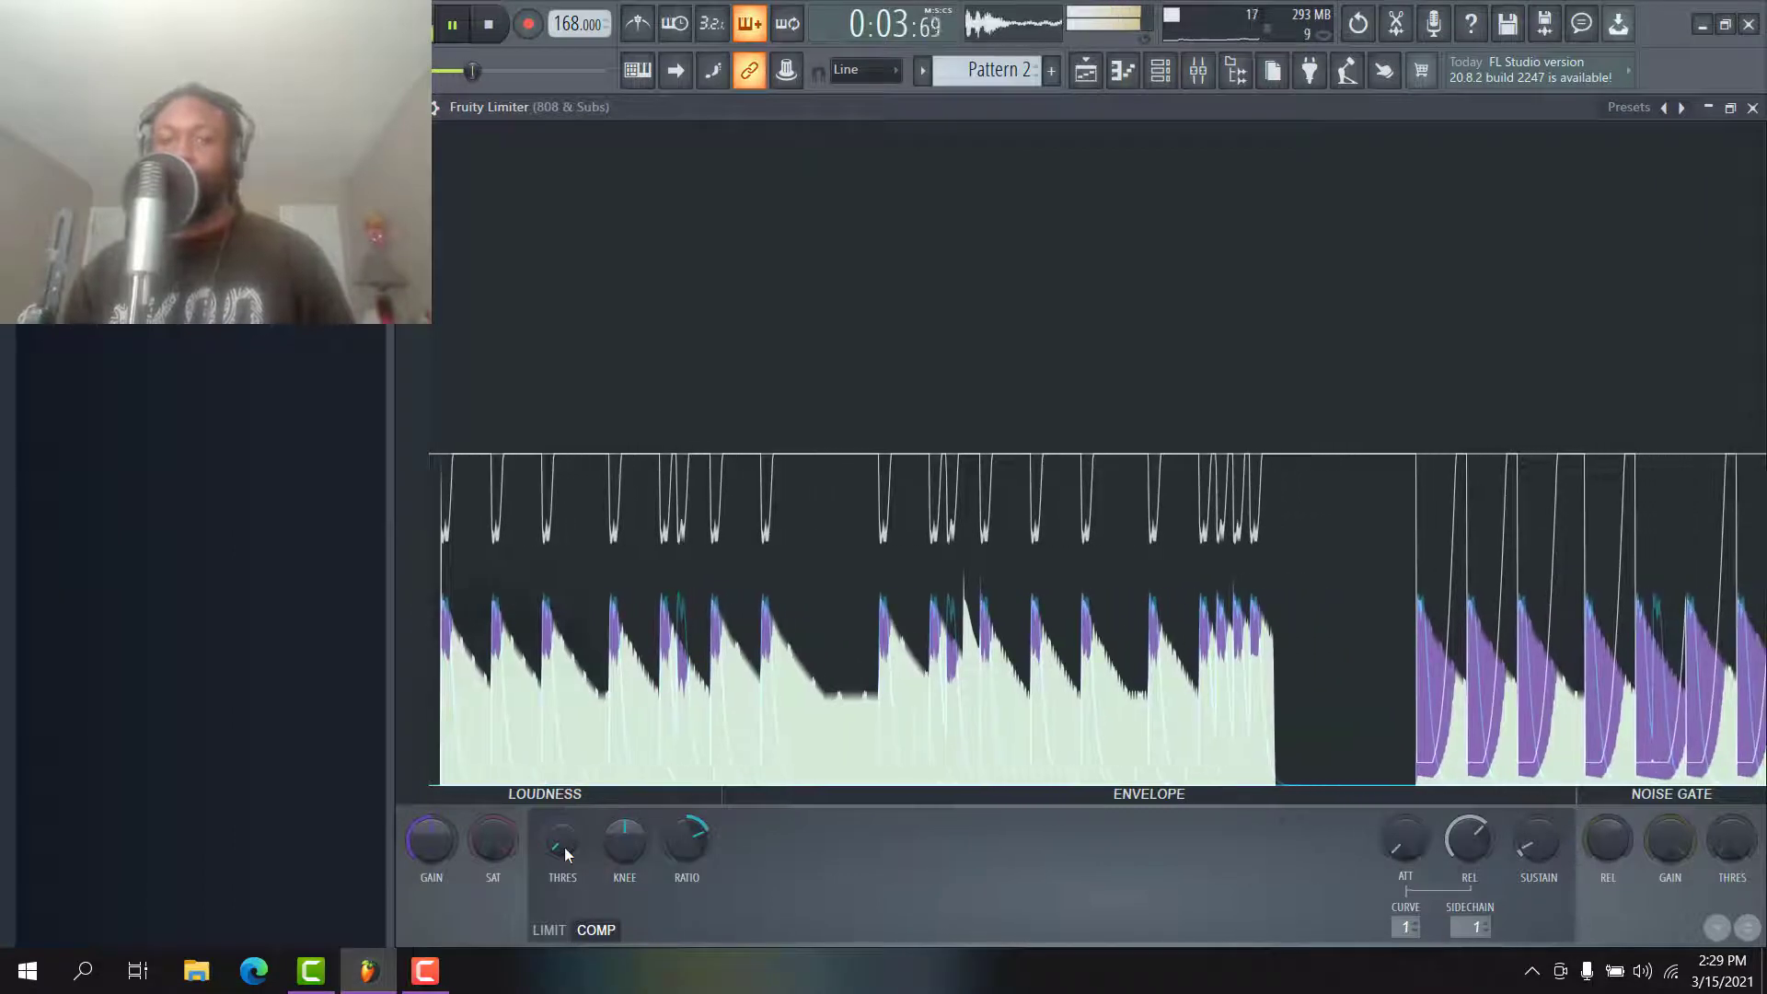
key("space")
- Mute the BlakkBeats Sig Kick track in the mixer and play the song briefly to check the 808 without the kick
key("F9")
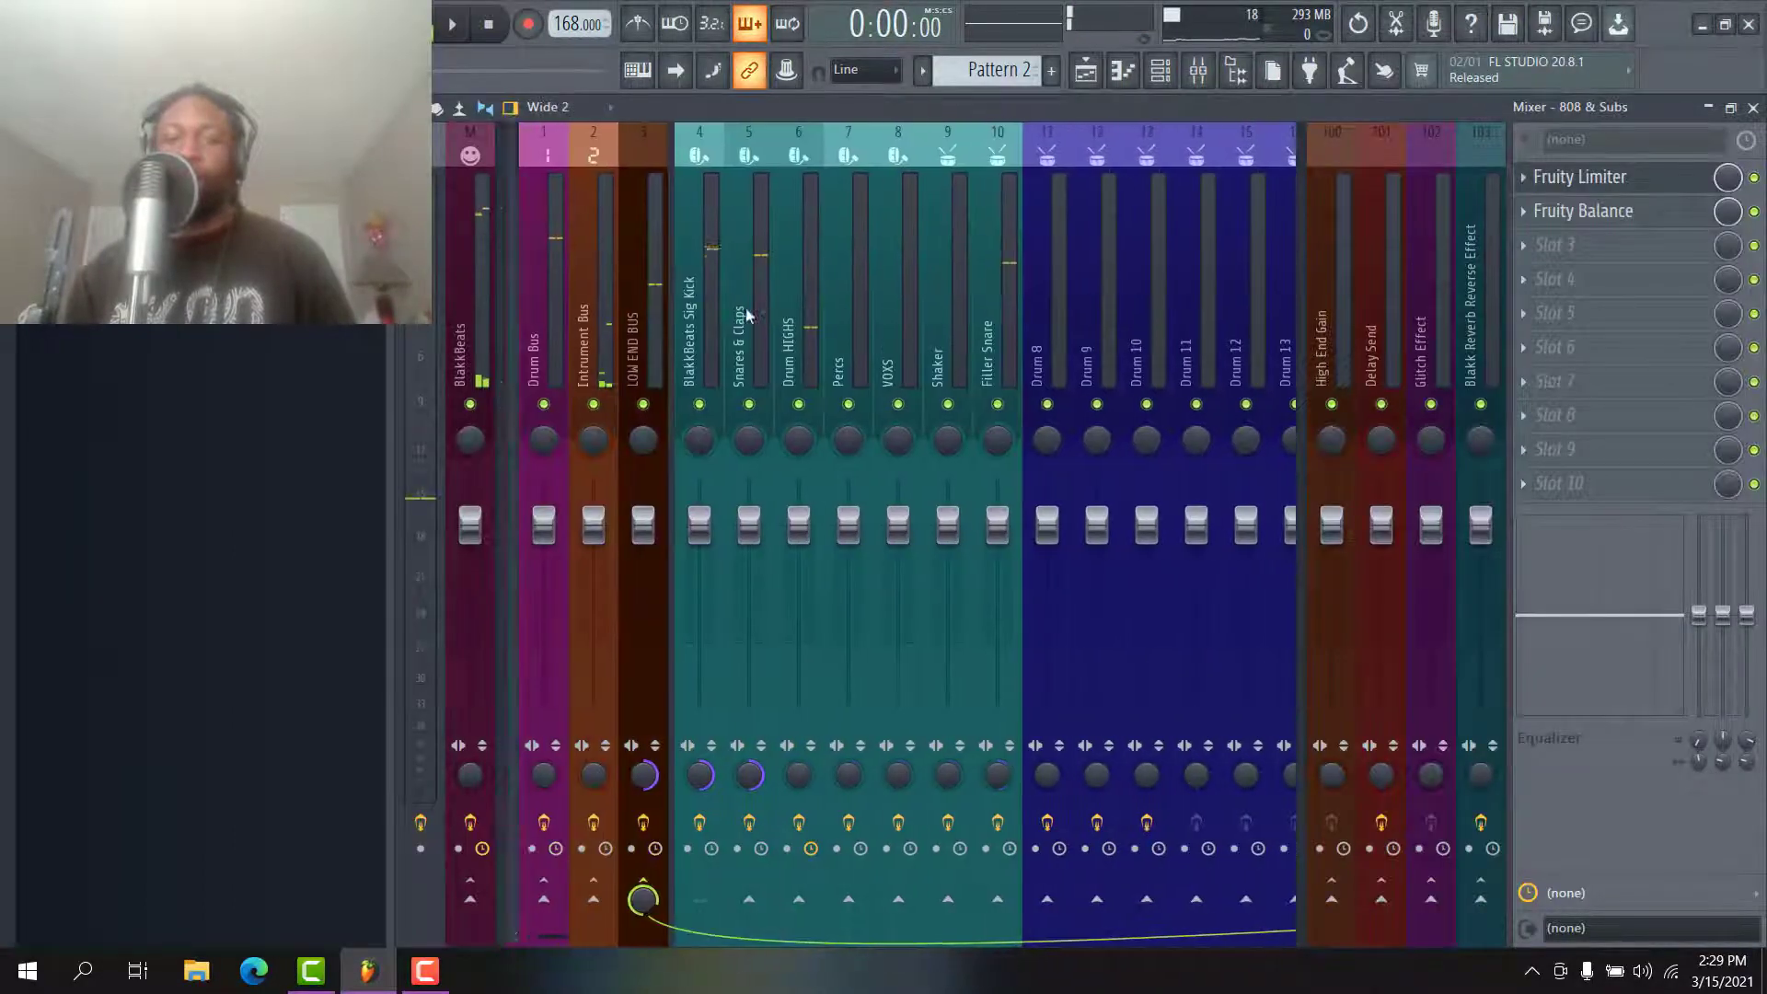
left_click(685, 404)
key("space")
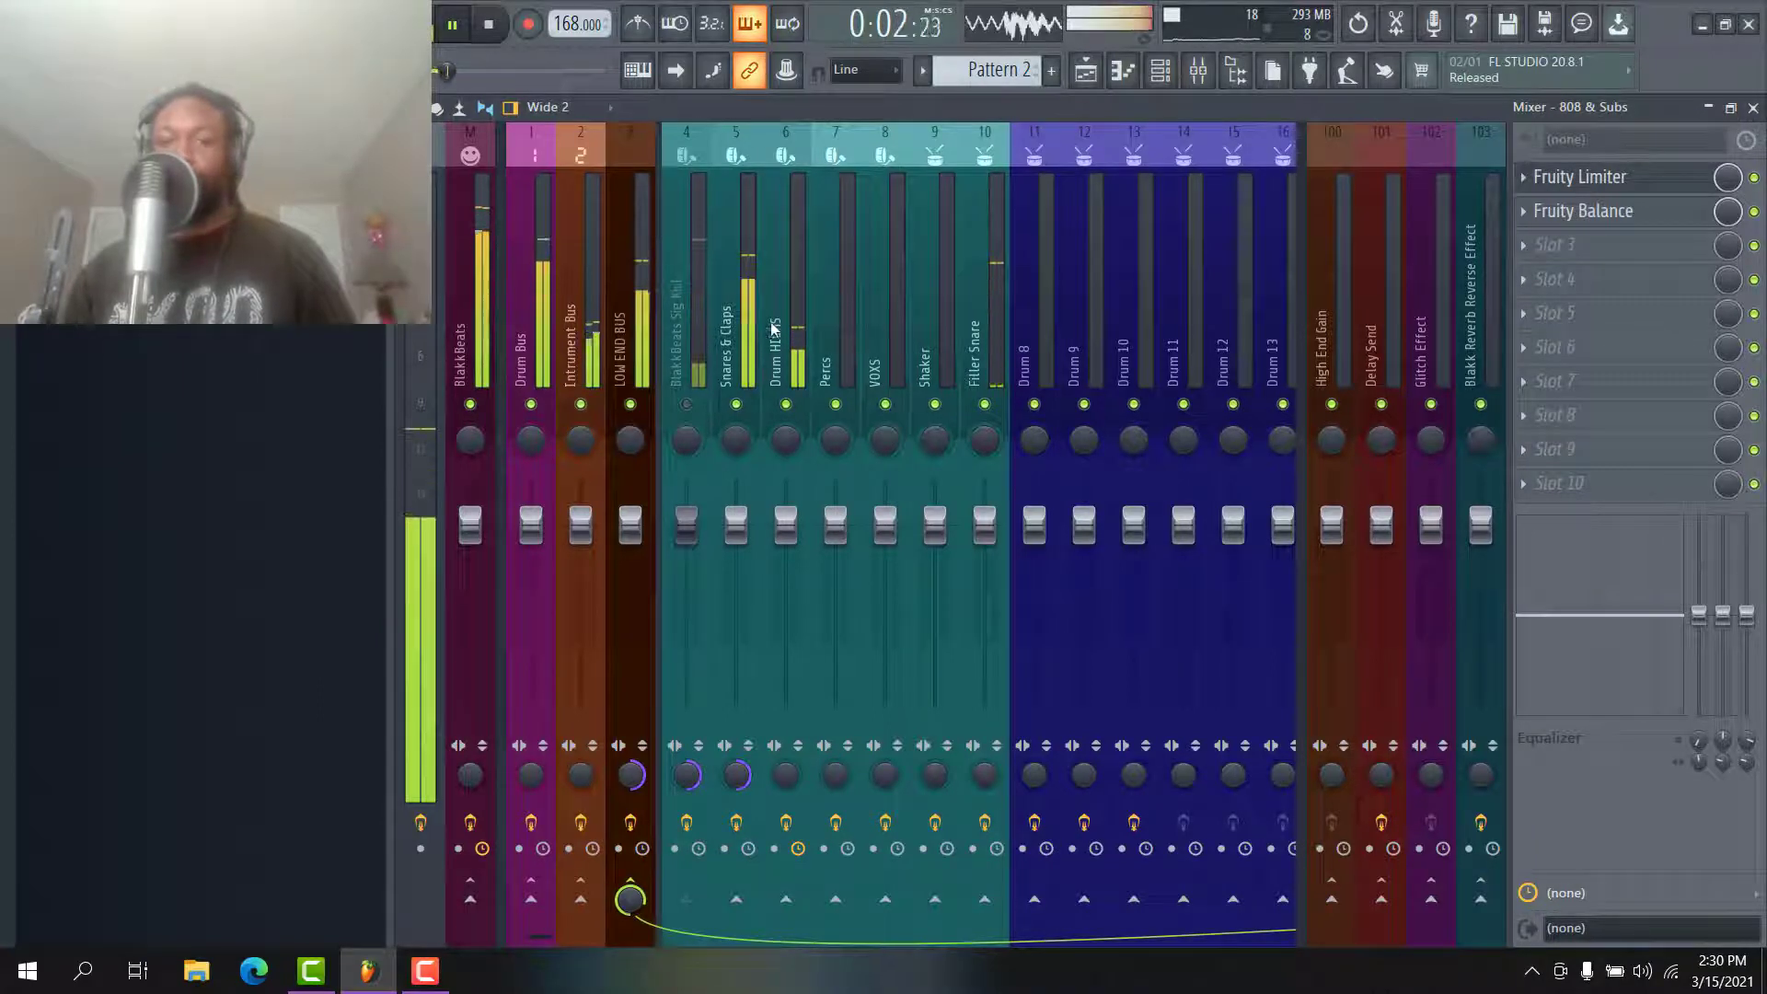
key("space")
- Raise the compressor threshold in the 808 & Subs track's Fruity Limiter to the lower part of the 808's waveform, checking it during playback
scroll(843, 285, "down", 4)
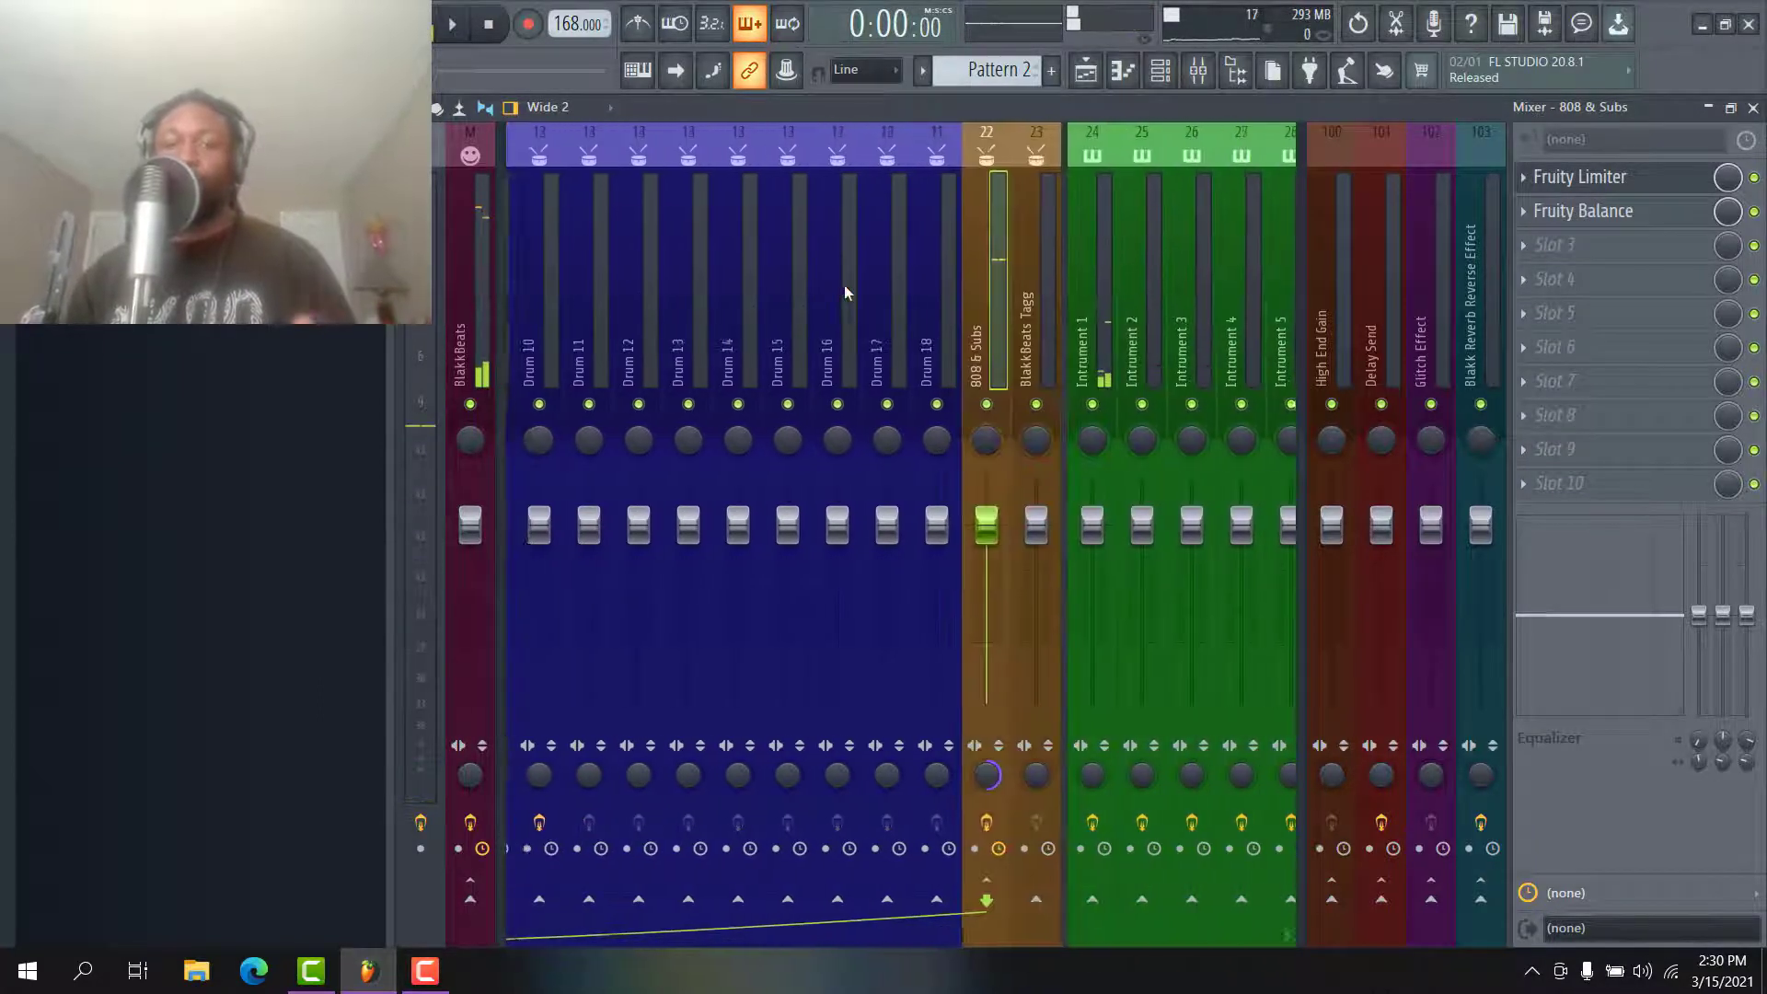
left_click(1604, 178)
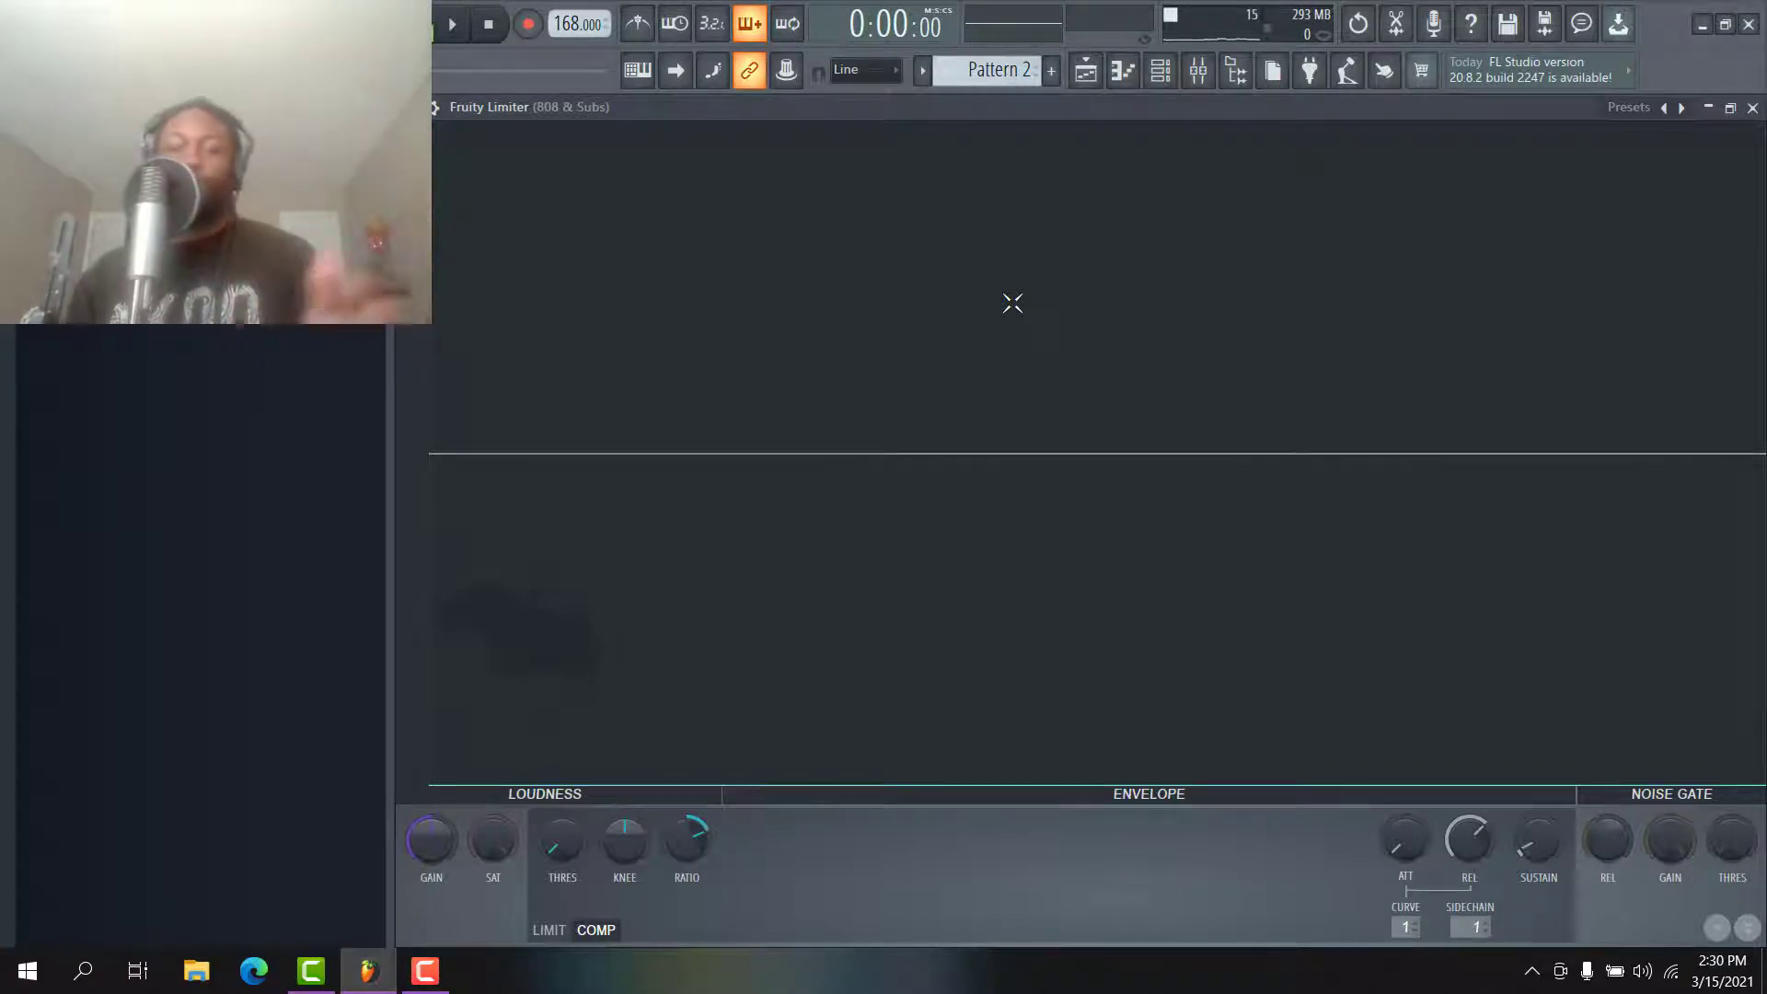
left_click_drag(587, 855, 587, 819)
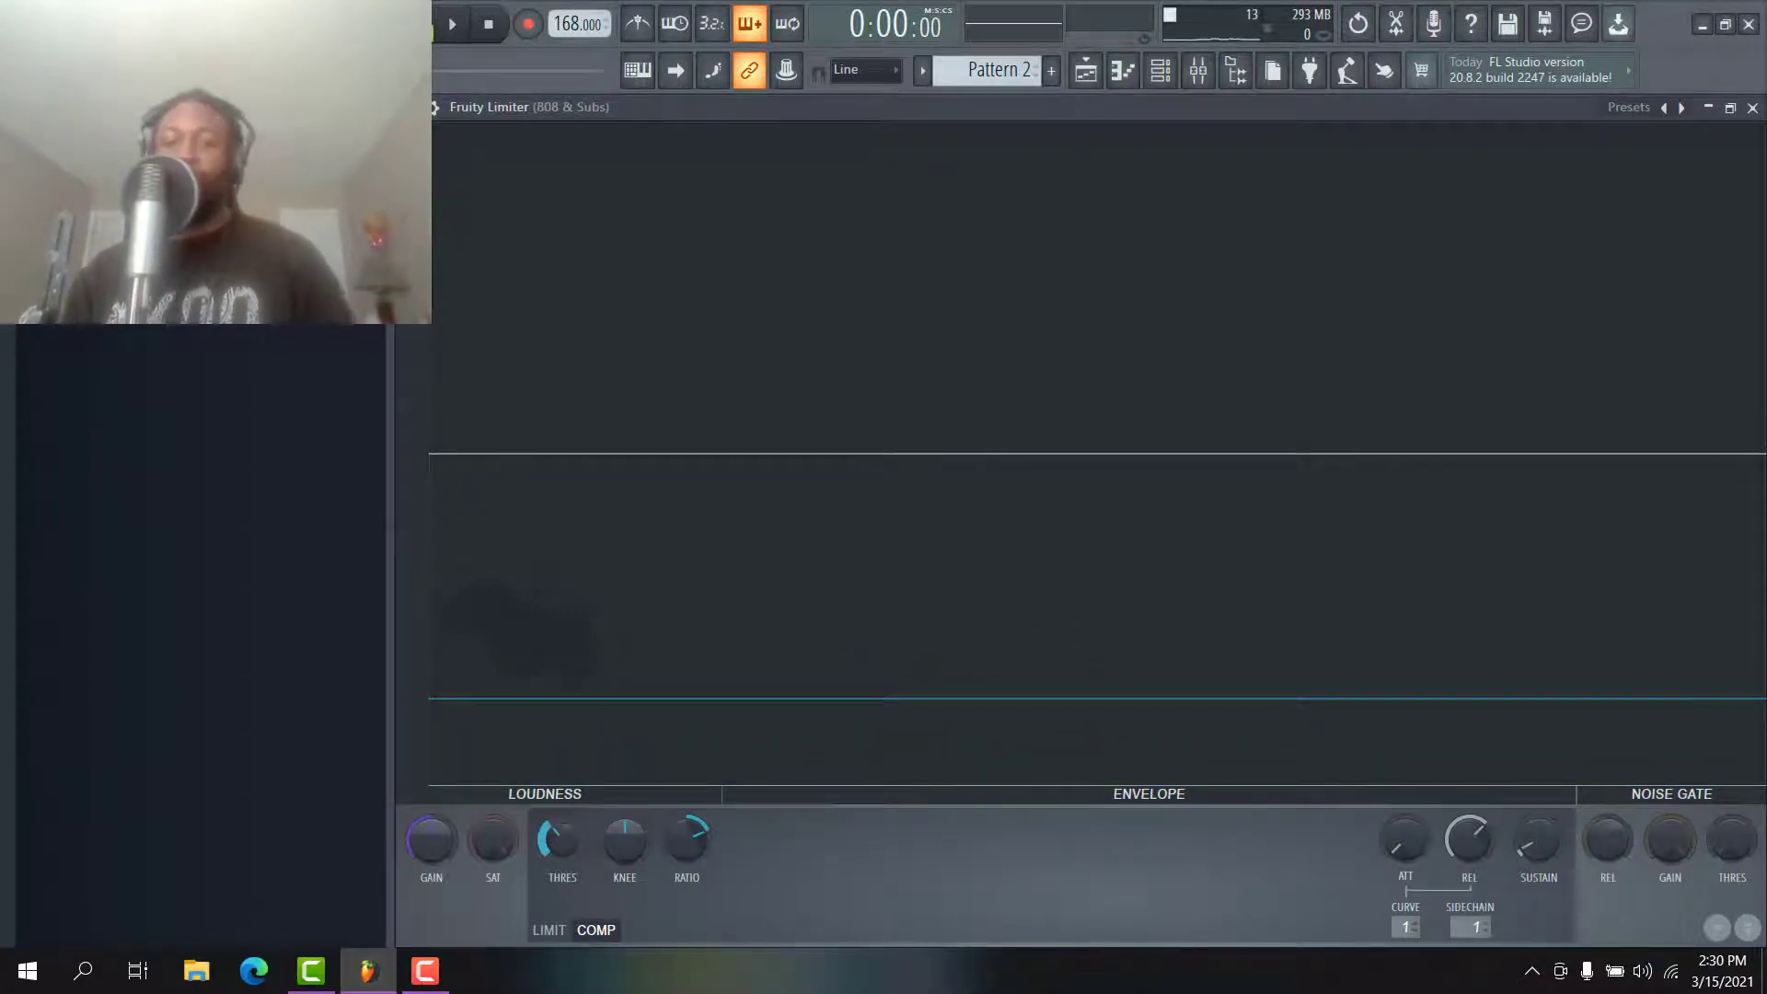
key("space")
left_click_drag(561, 843, 560, 834)
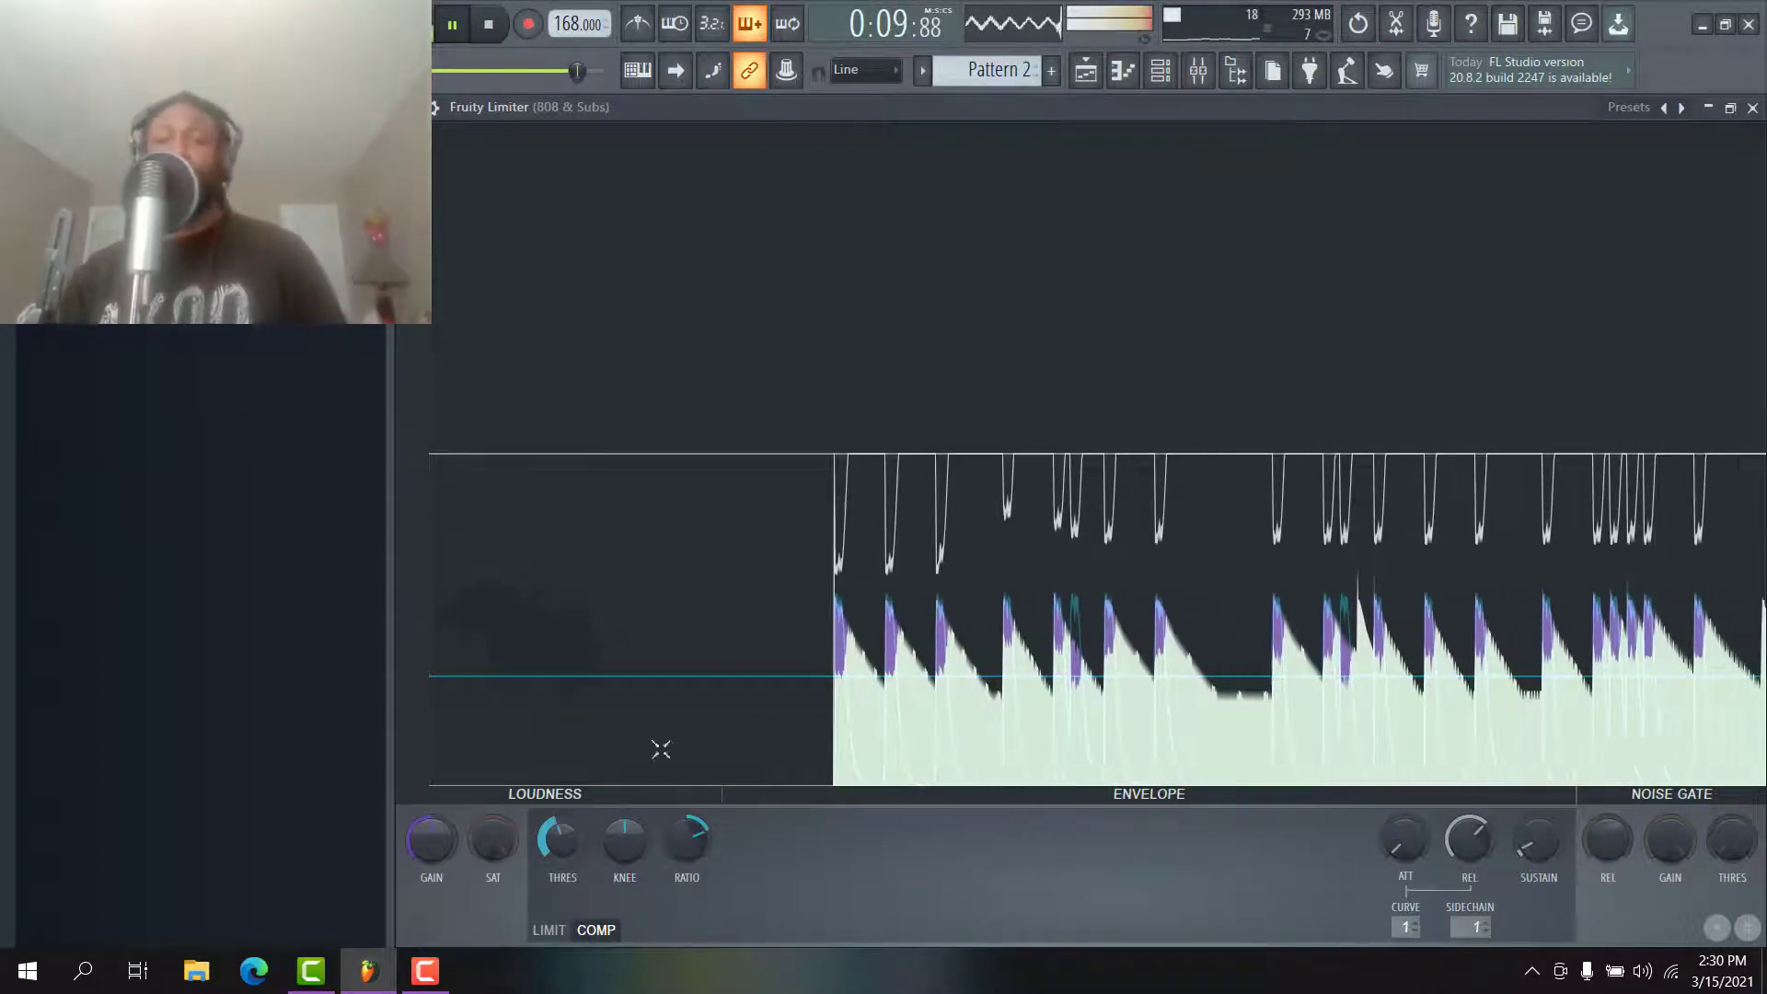
key("F9")
key("space")
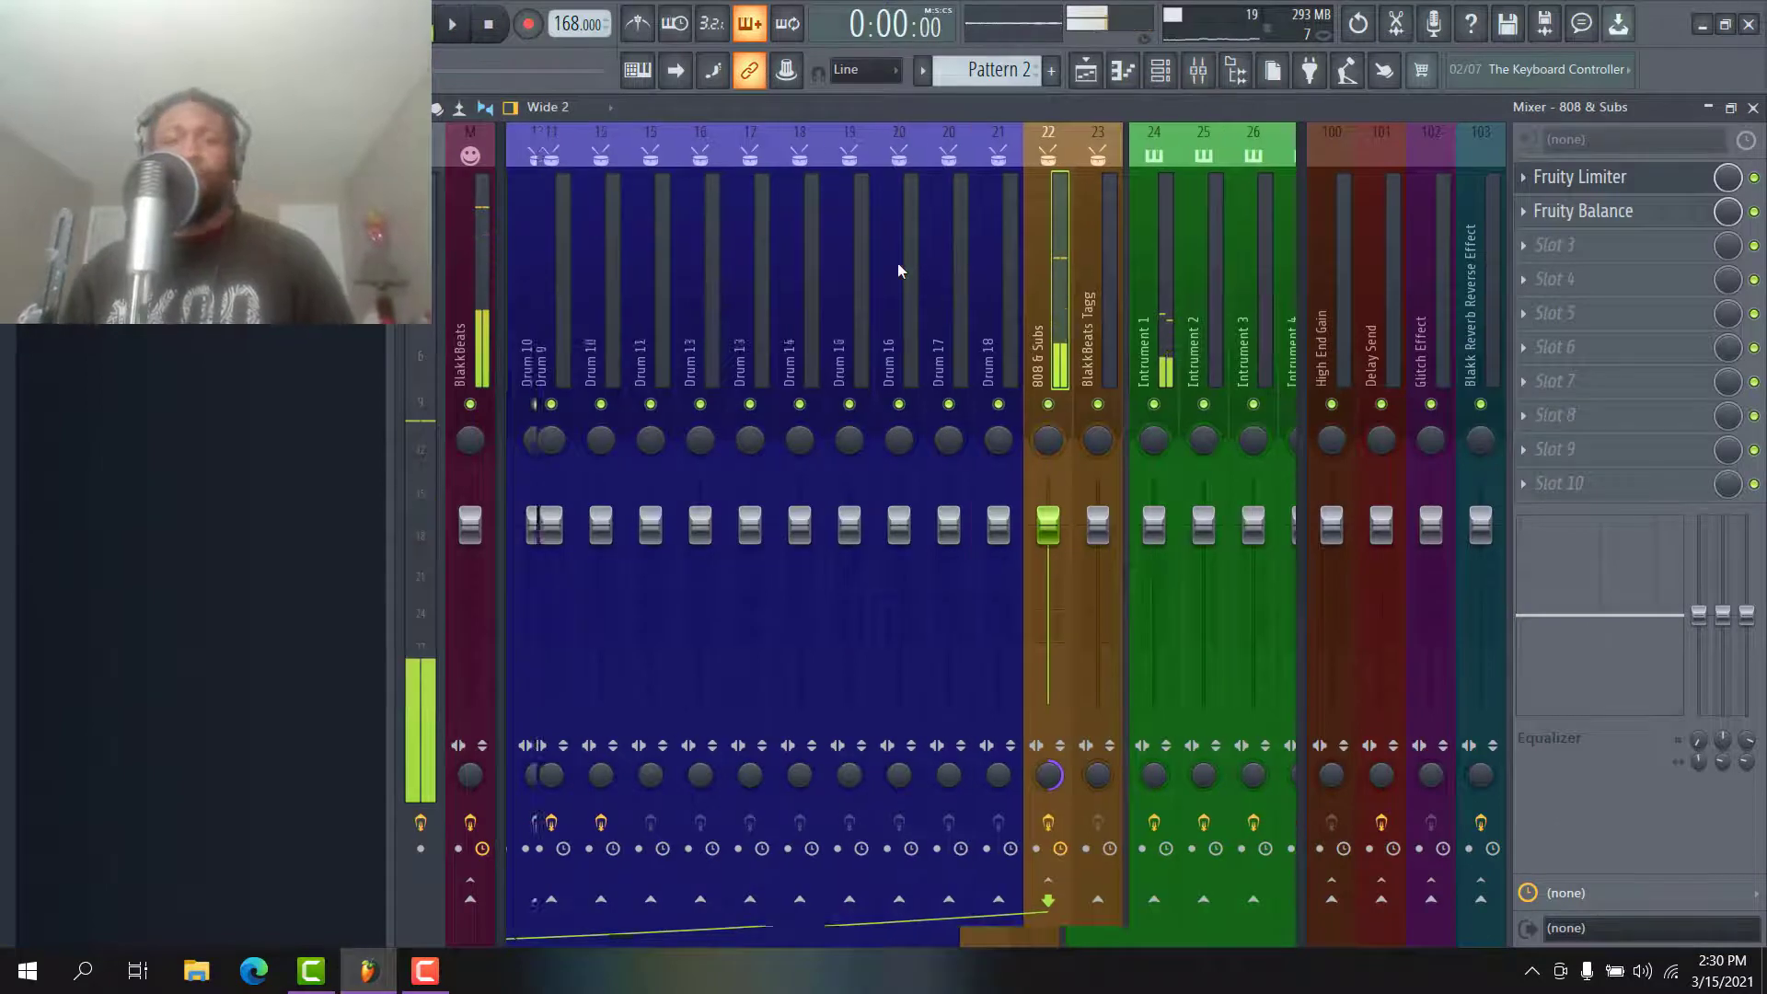
- Enable Fruity Fast Dist on the BlakkBeats Sig Kick track and reduce the effect slot's mix level
scroll(898, 263, "up", 4)
left_click(694, 304)
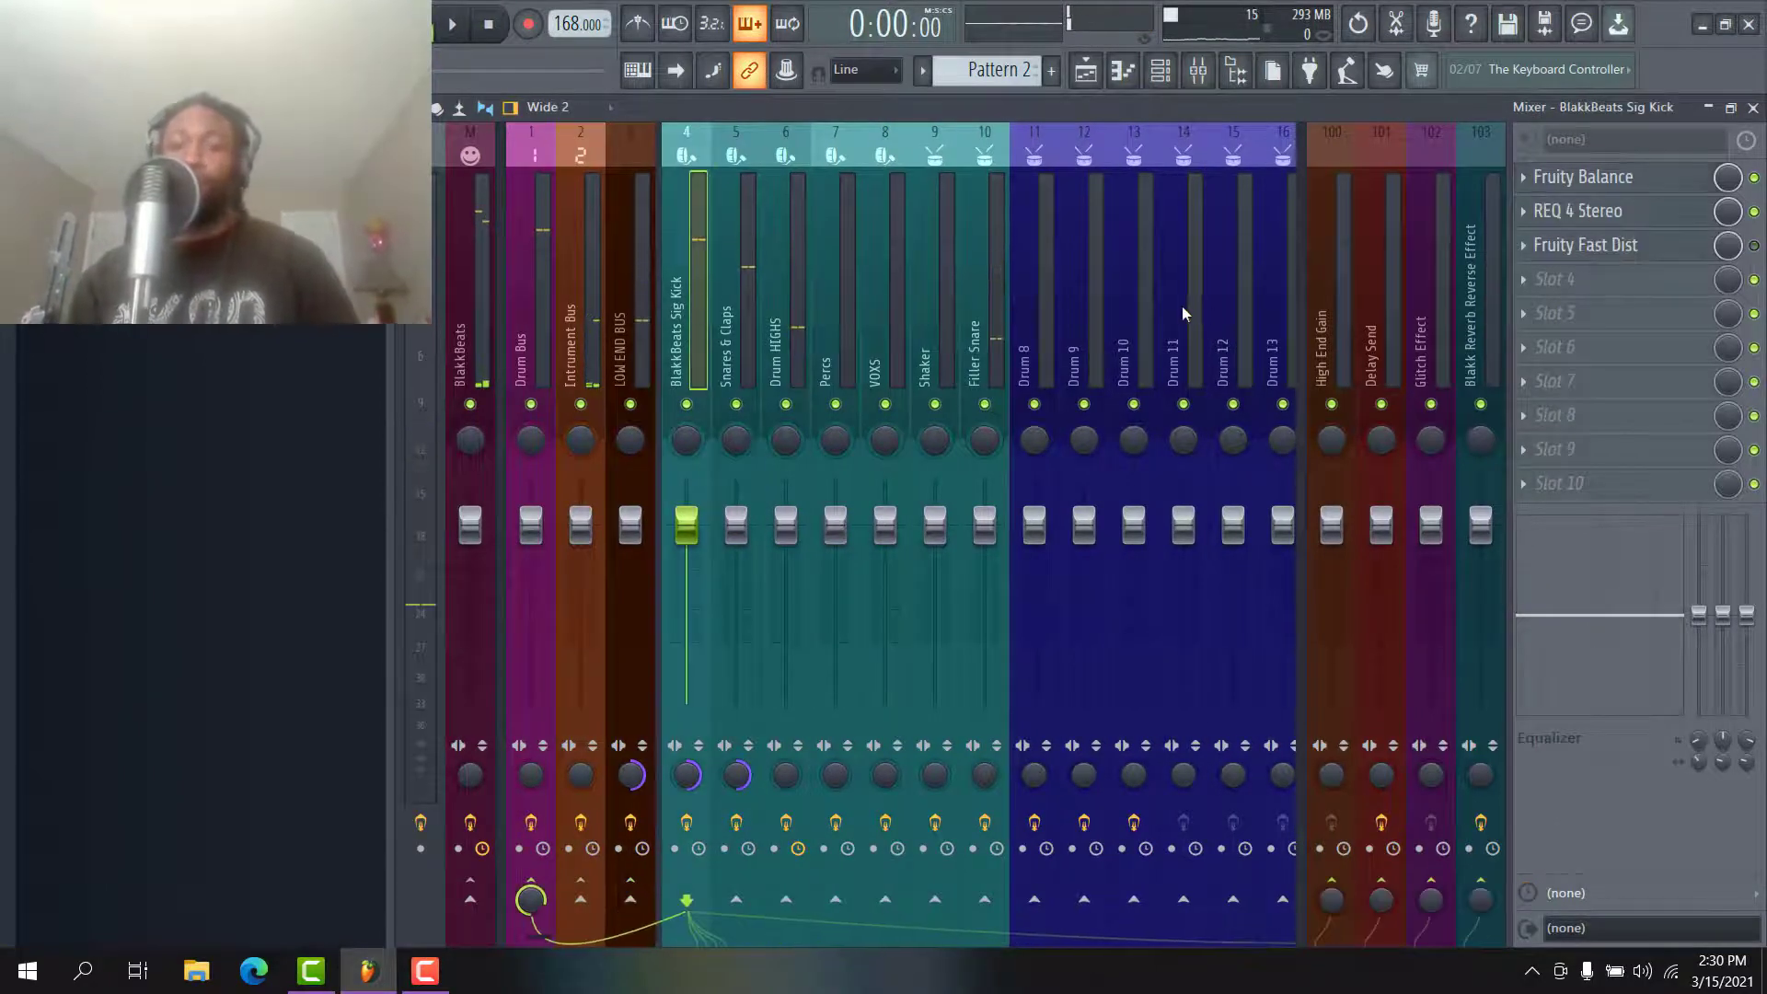
left_click(1636, 257)
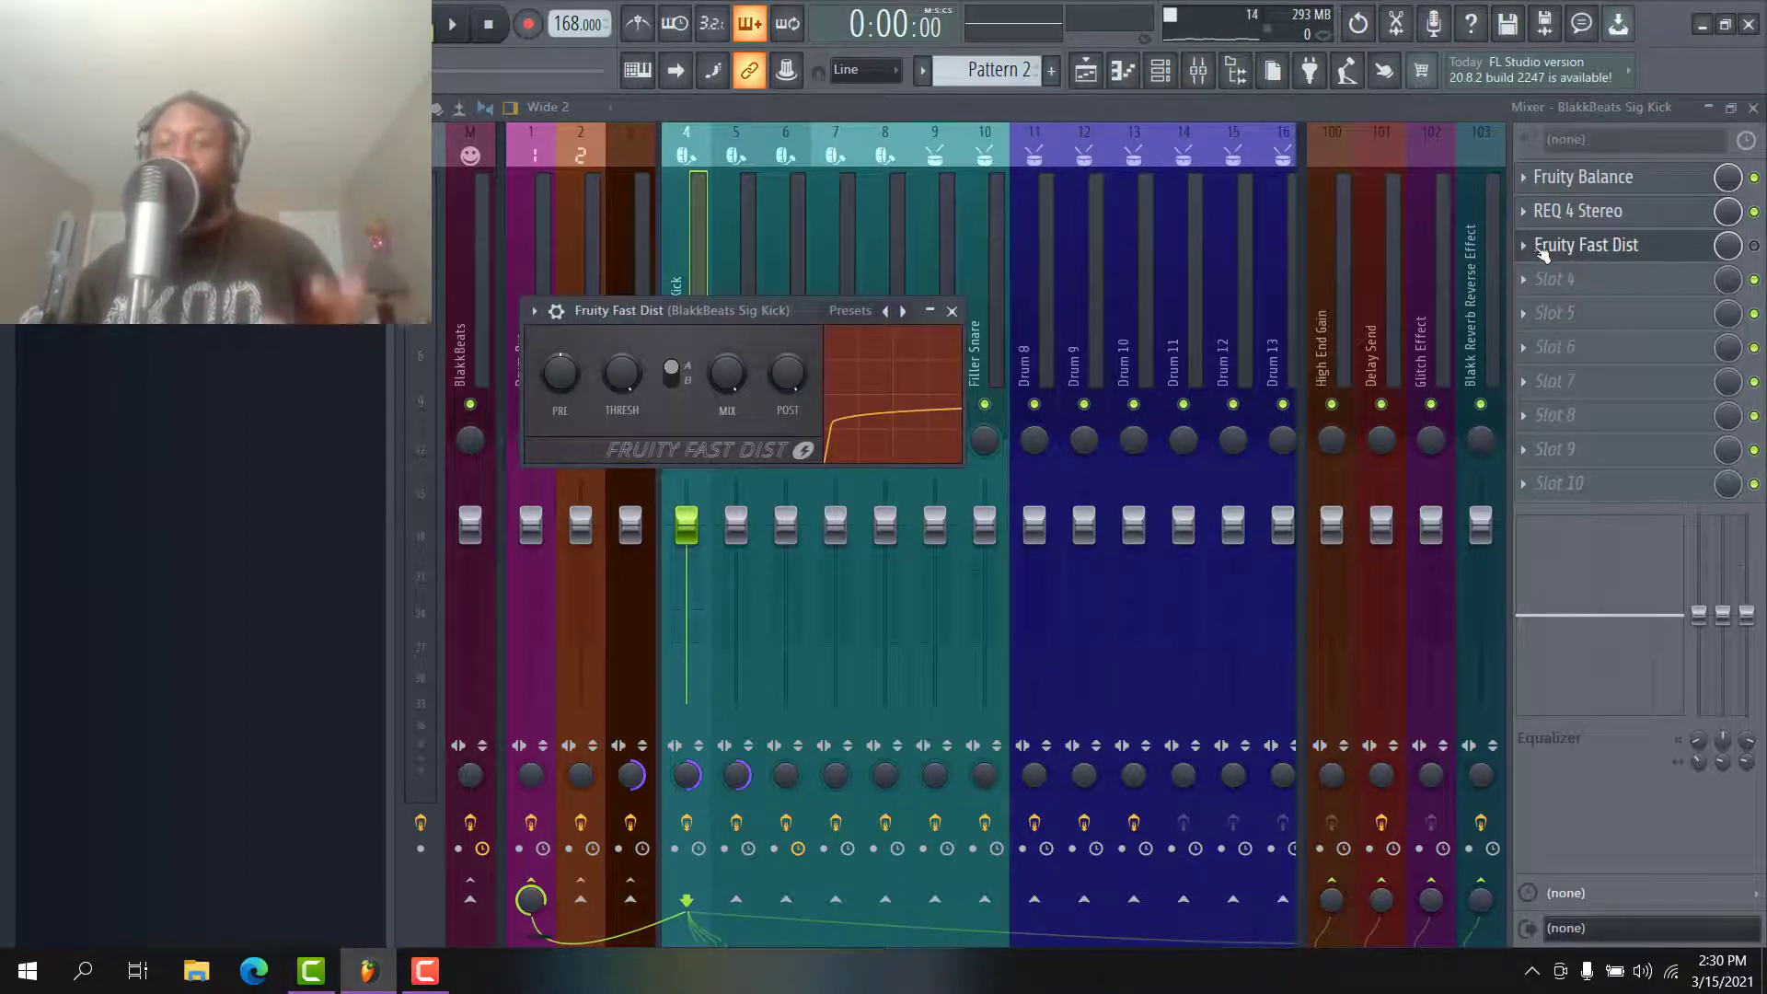
double_click(1615, 249)
left_click(1754, 246)
left_click(1699, 255)
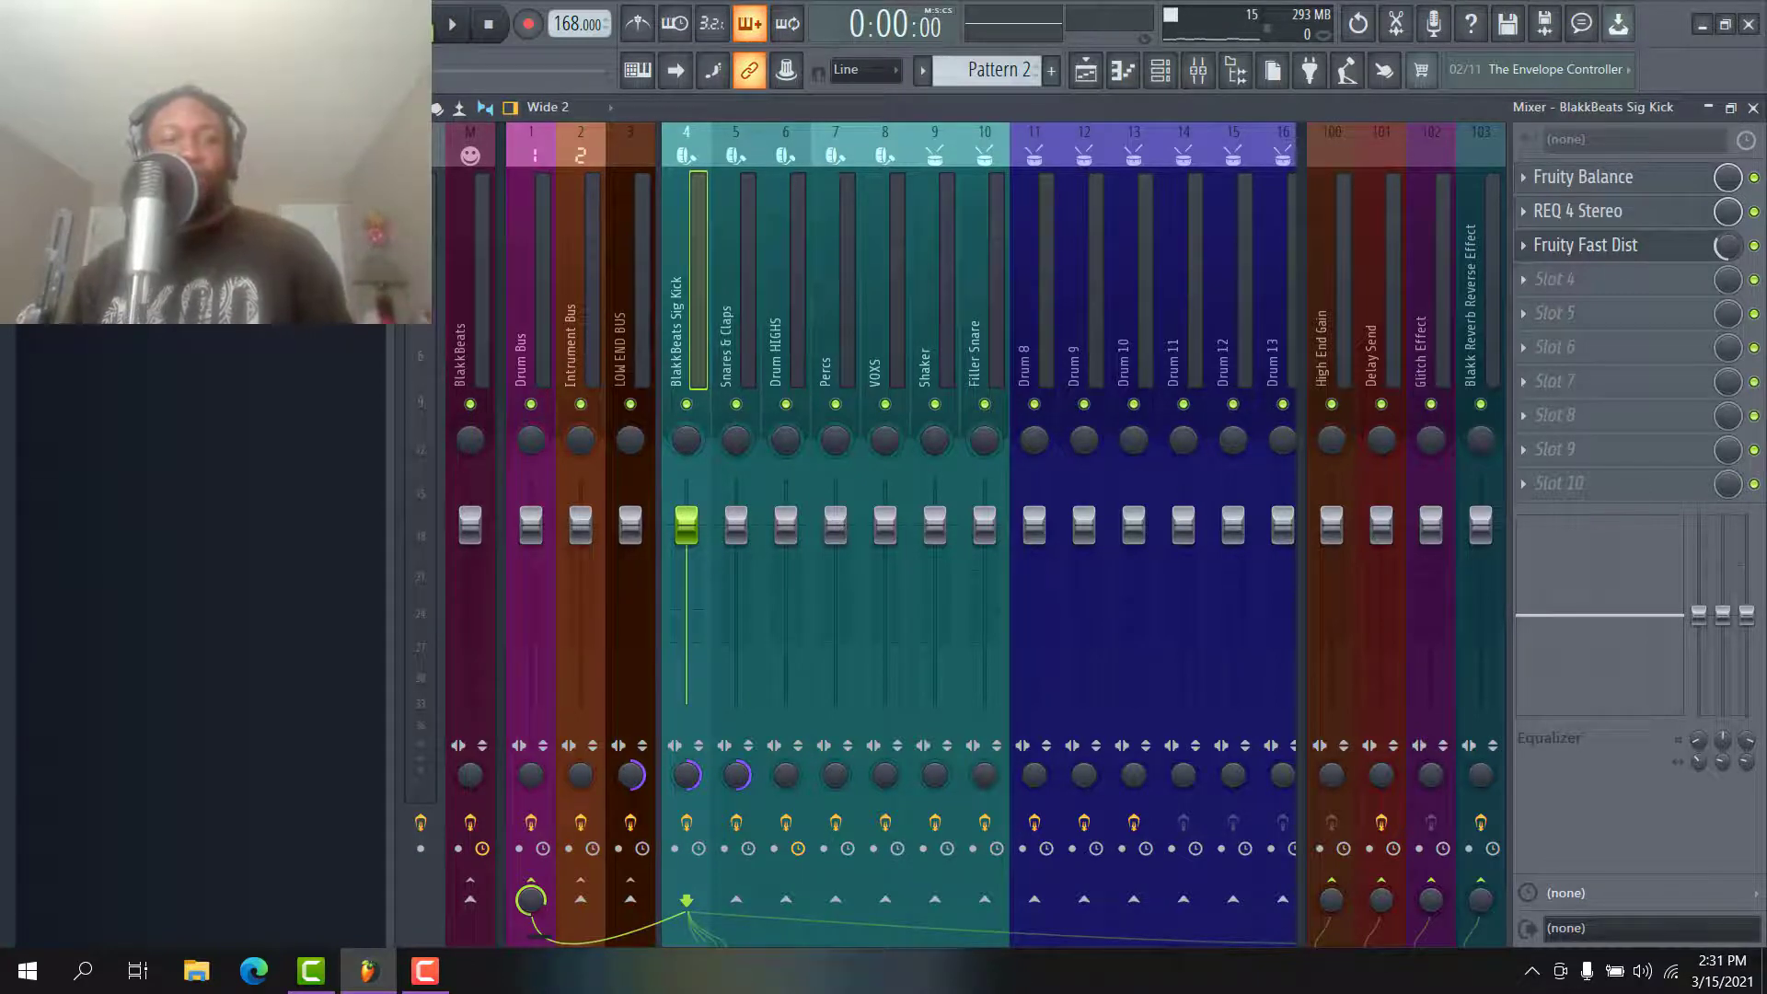
- Play the song and view the arrangement in the Playlist to check the kick and 808 together
key("space")
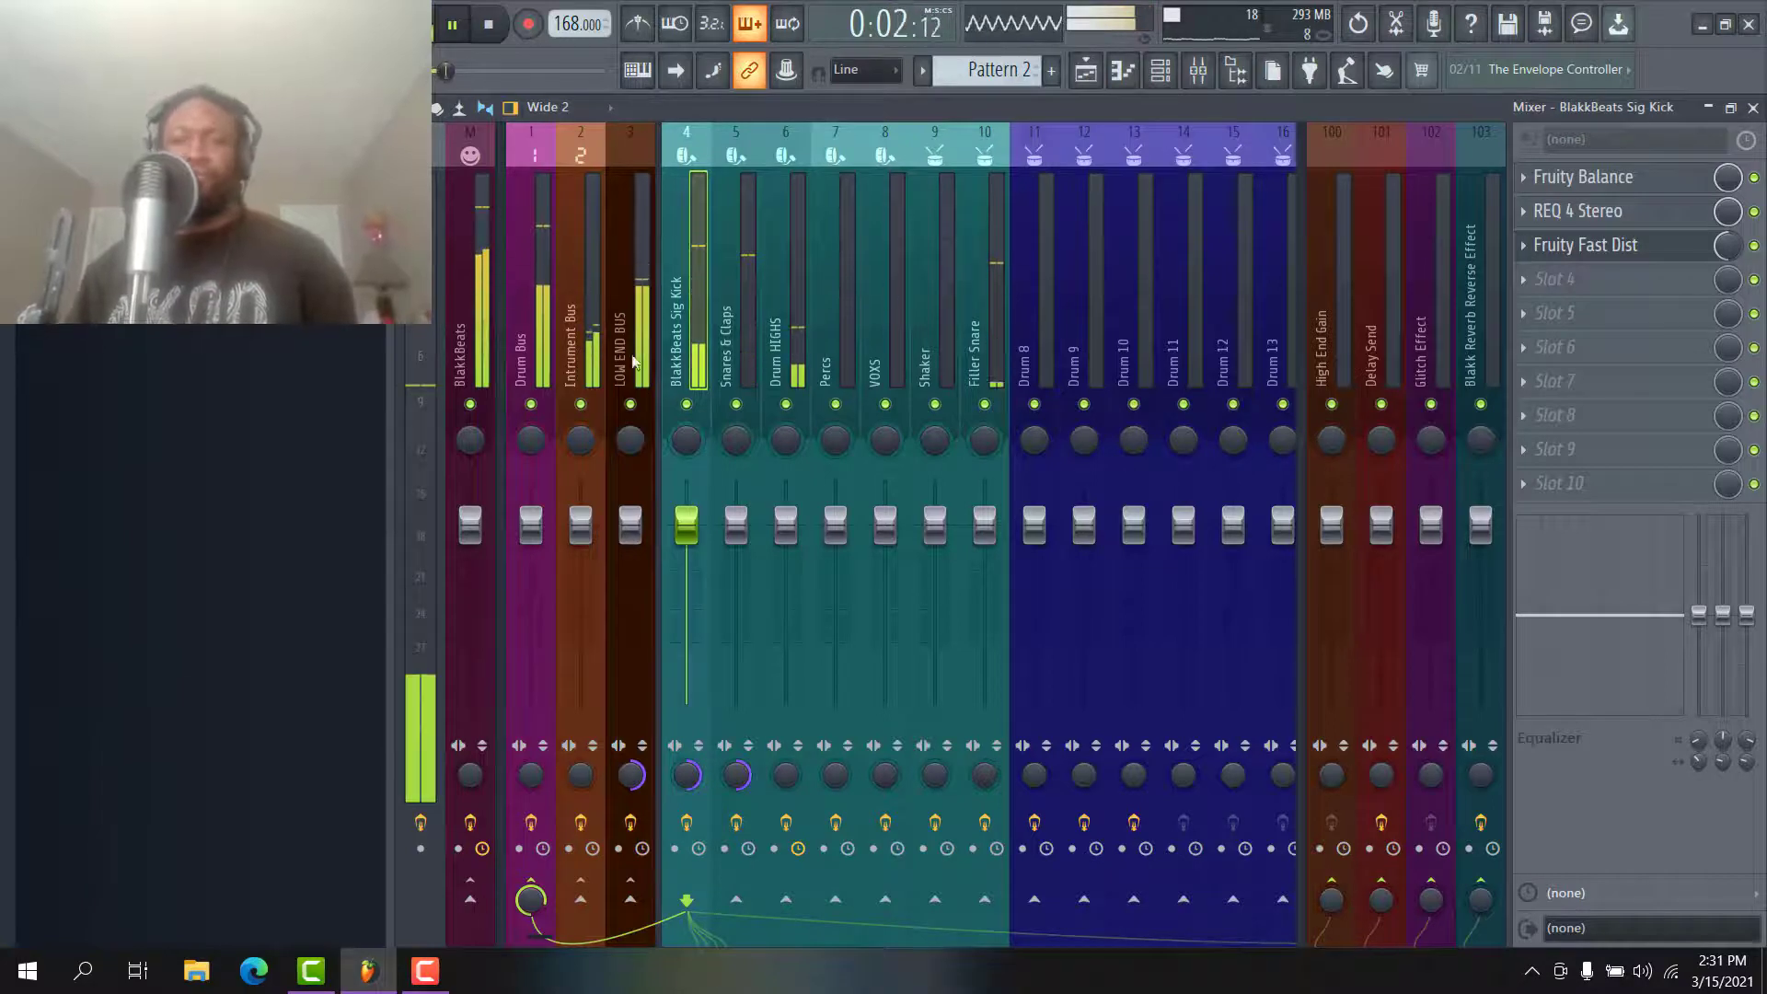
key("F5")
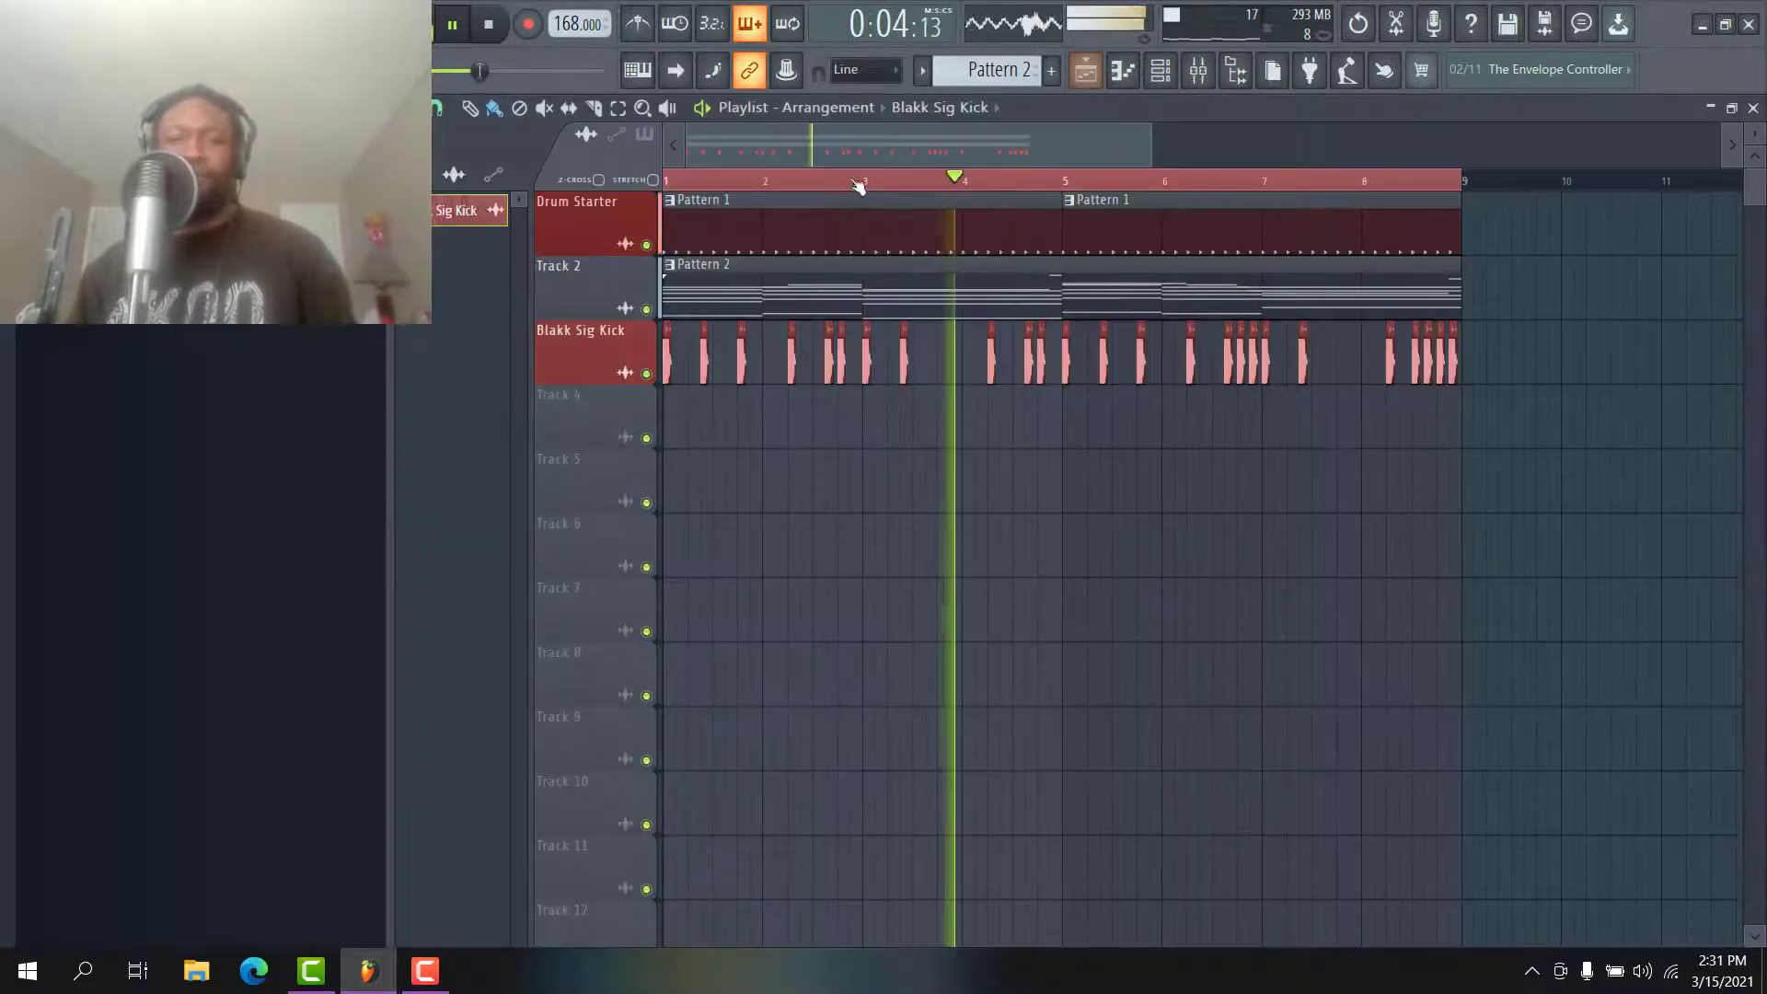
left_click_drag(1150, 145, 1113, 146)
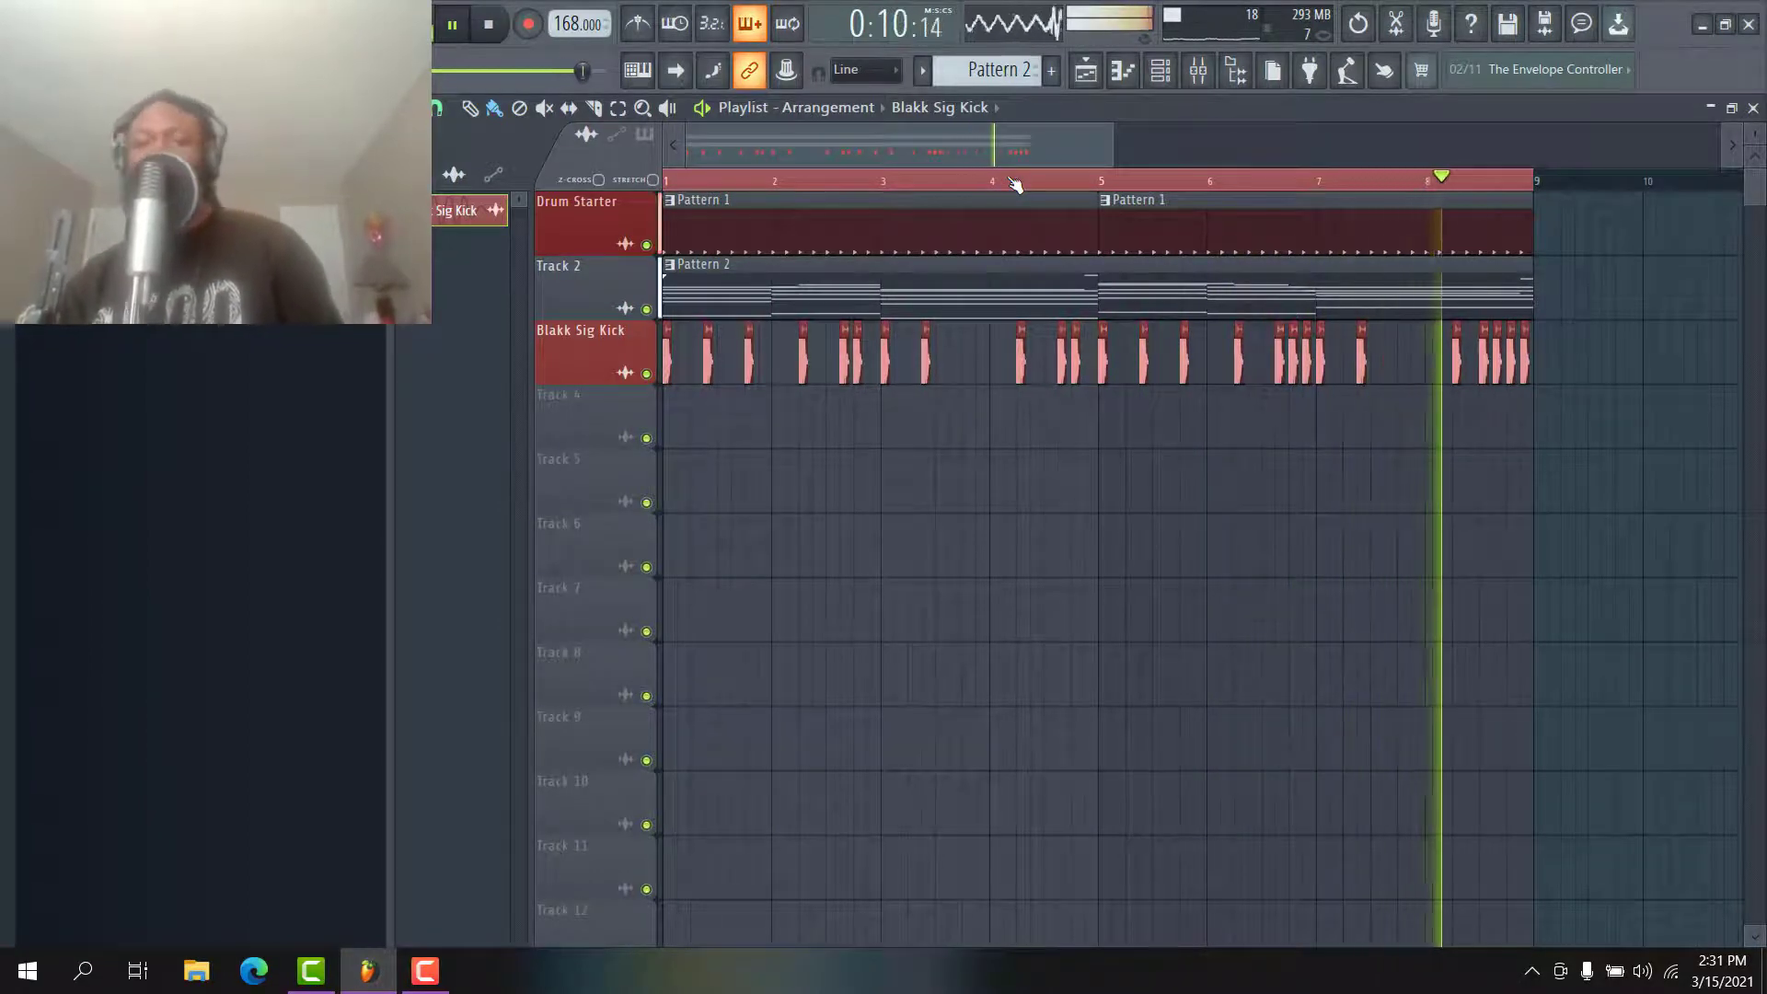
key("space")
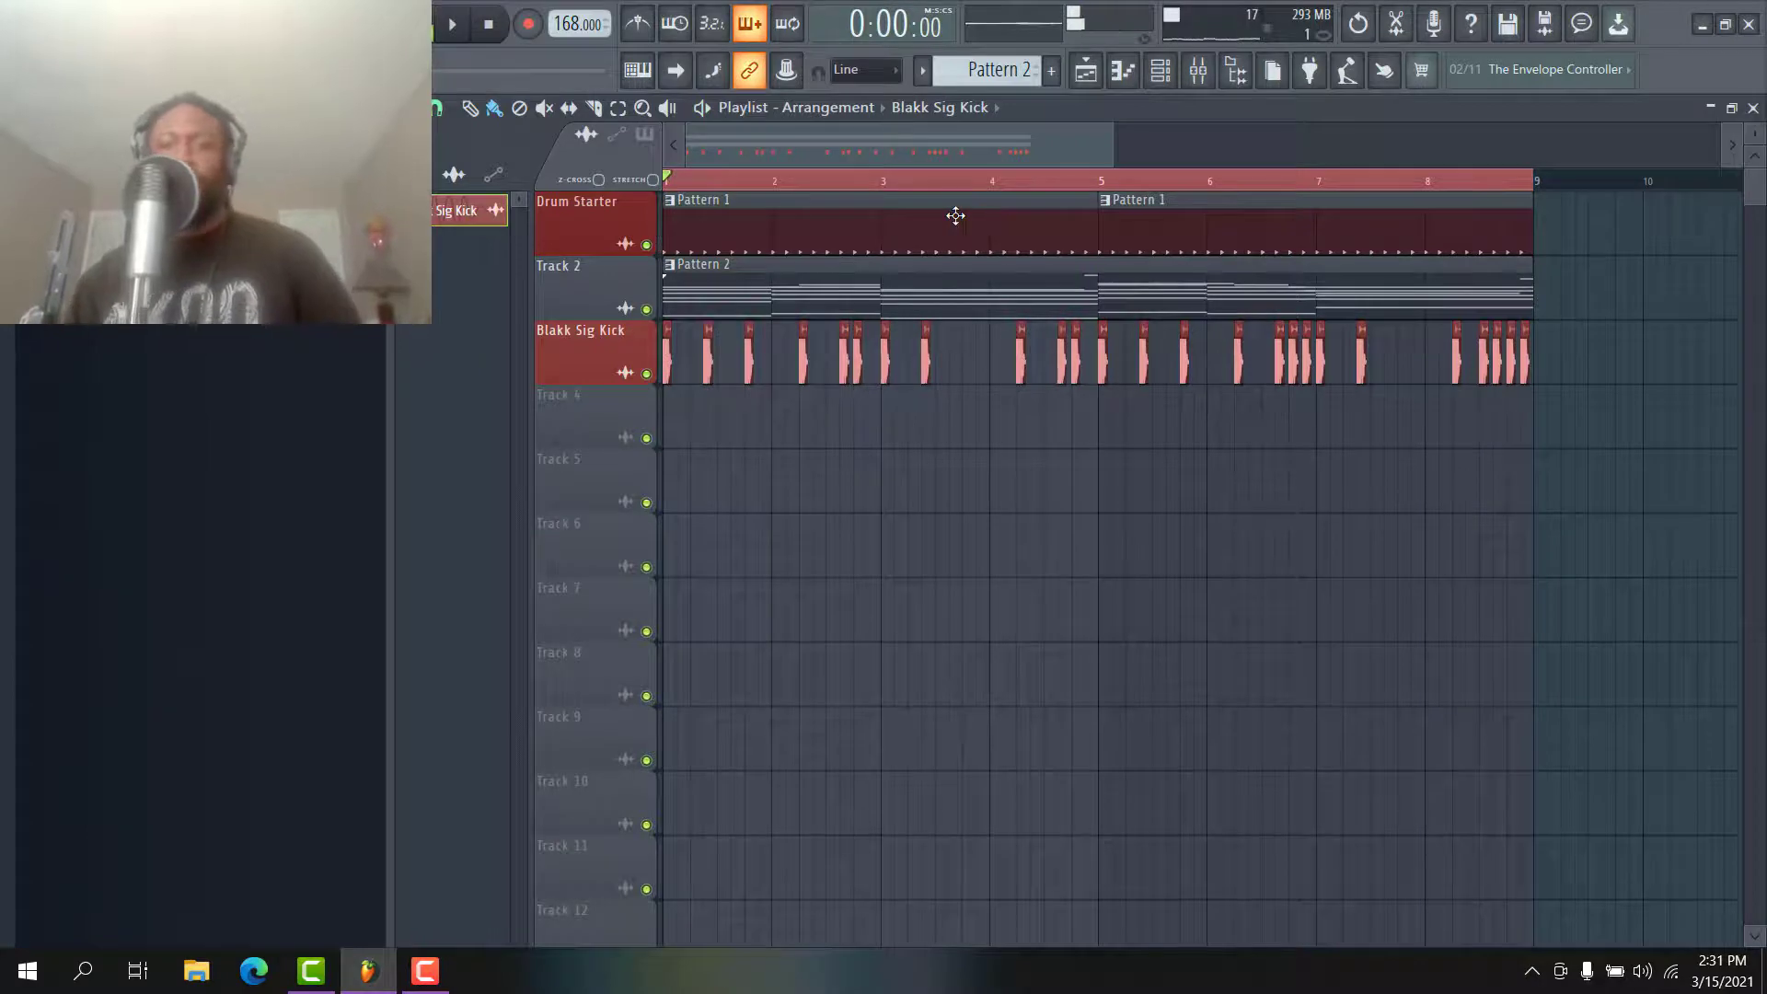